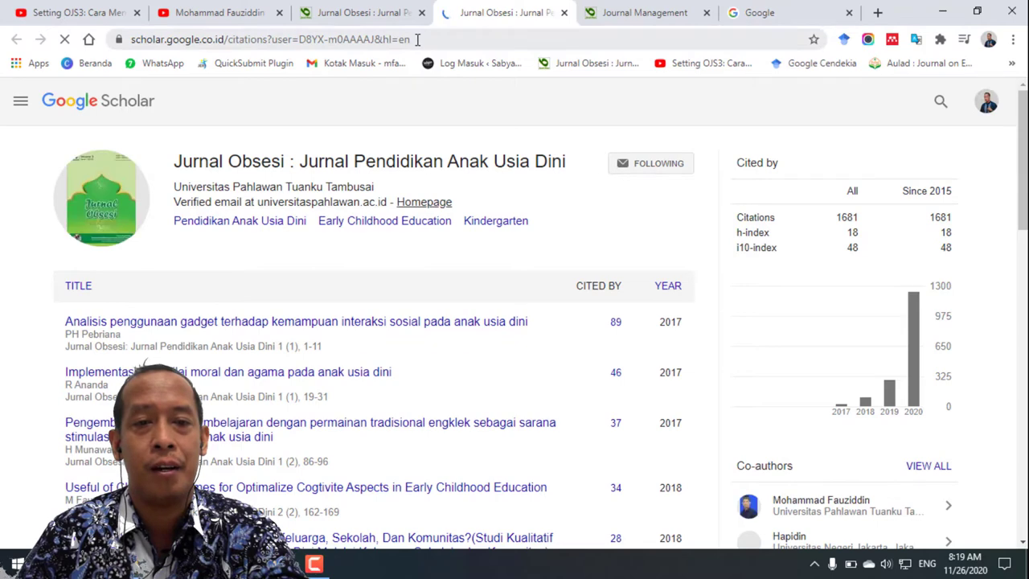
Open Google Sheets from the Google home page and create a new blank spreadsheet
click(405, 38)
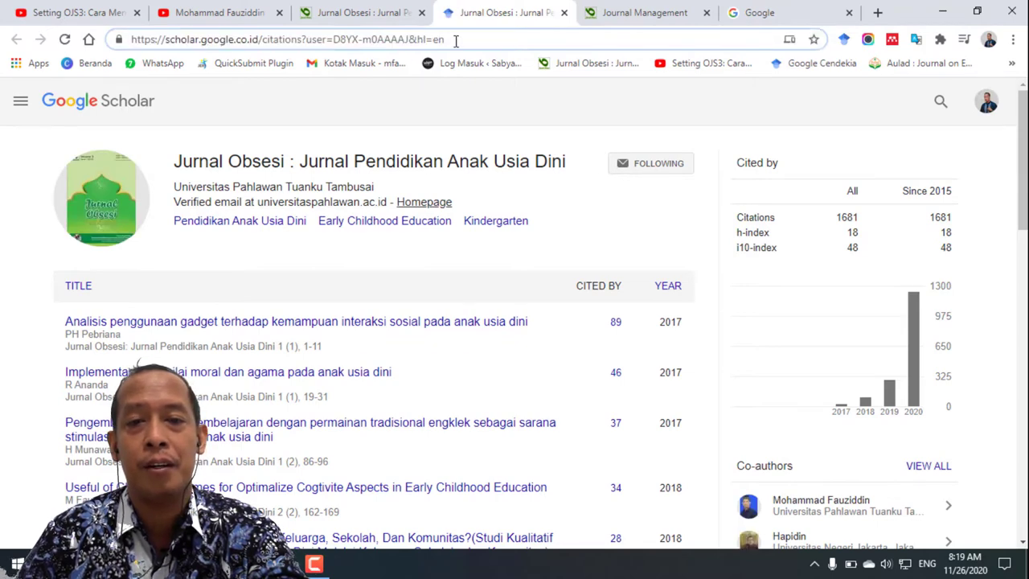
click(798, 15)
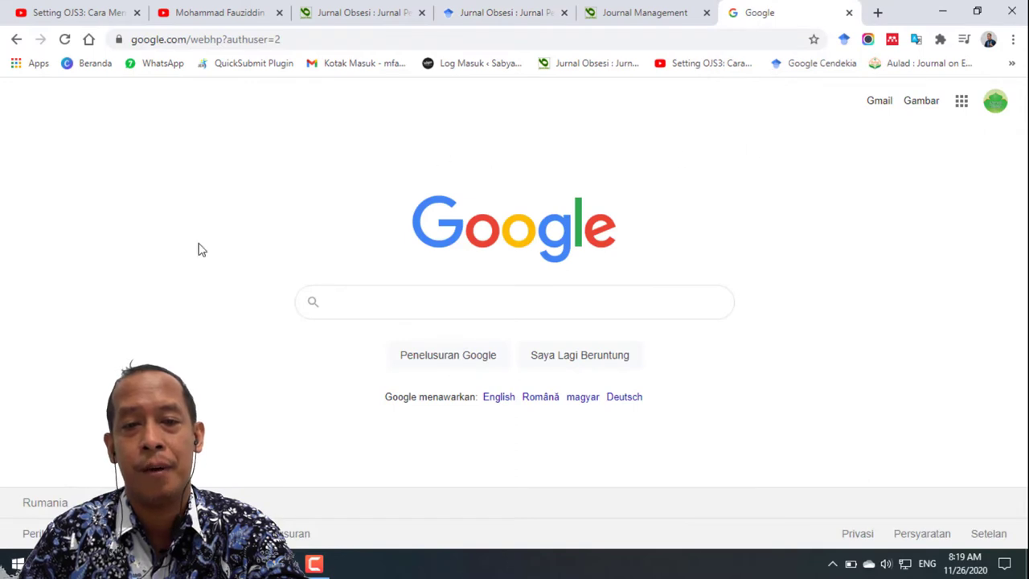
click(961, 102)
scroll(929, 268, down, 3)
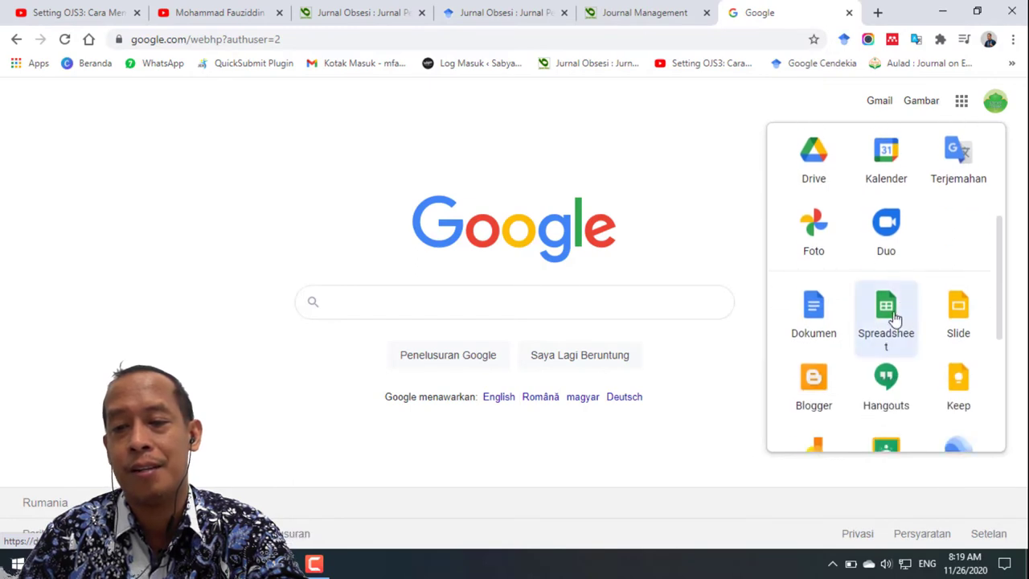
click(895, 319)
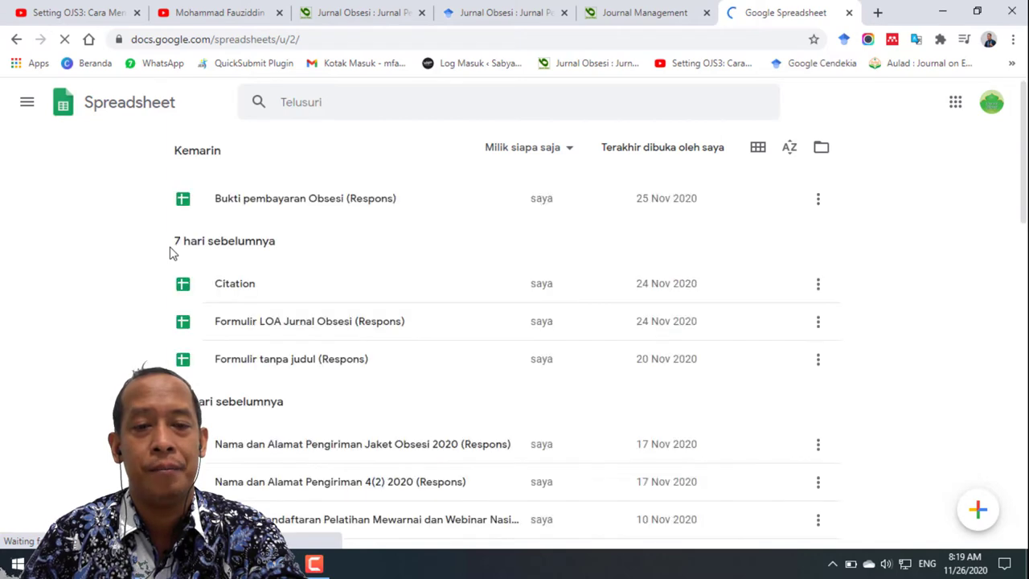
click(64, 109)
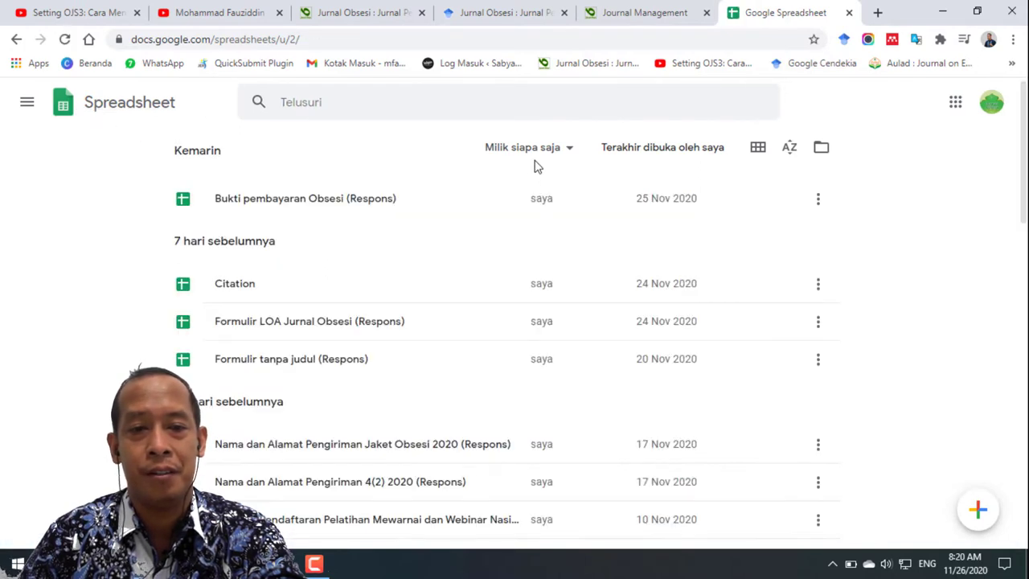
click(977, 516)
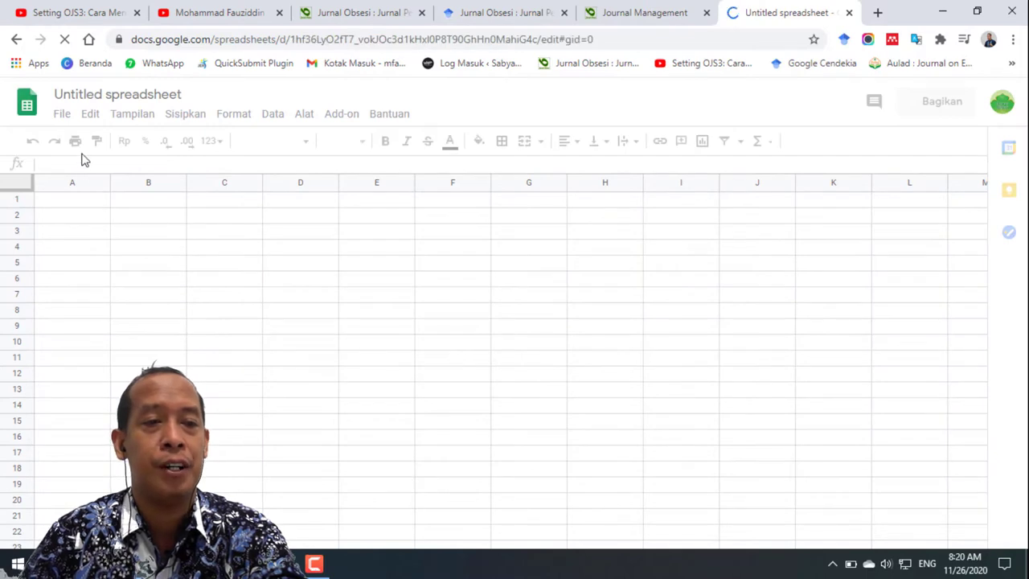
Rename the untitled spreadsheet as Google Scholar Citation
click(91, 95)
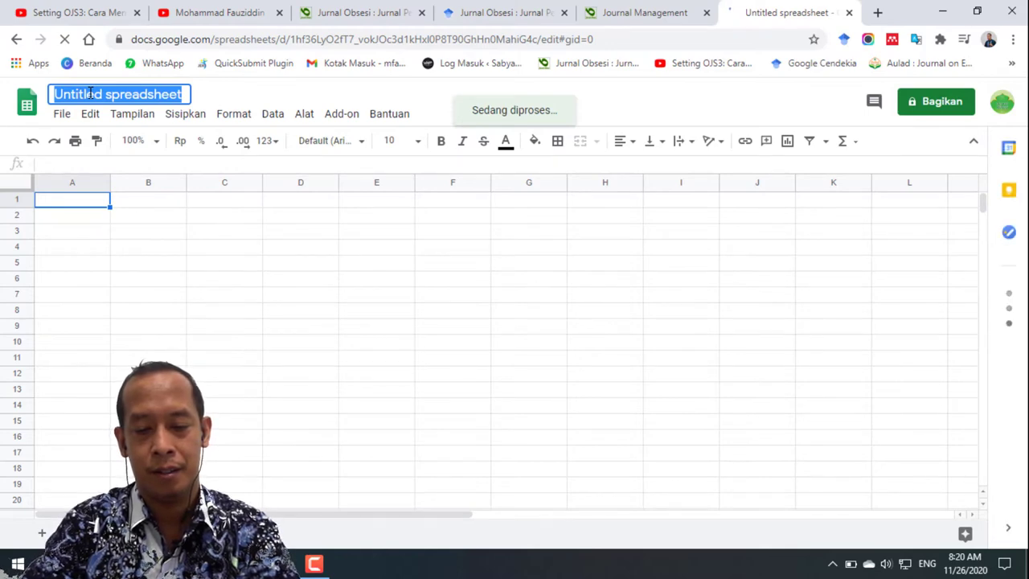
text(Sitasi)
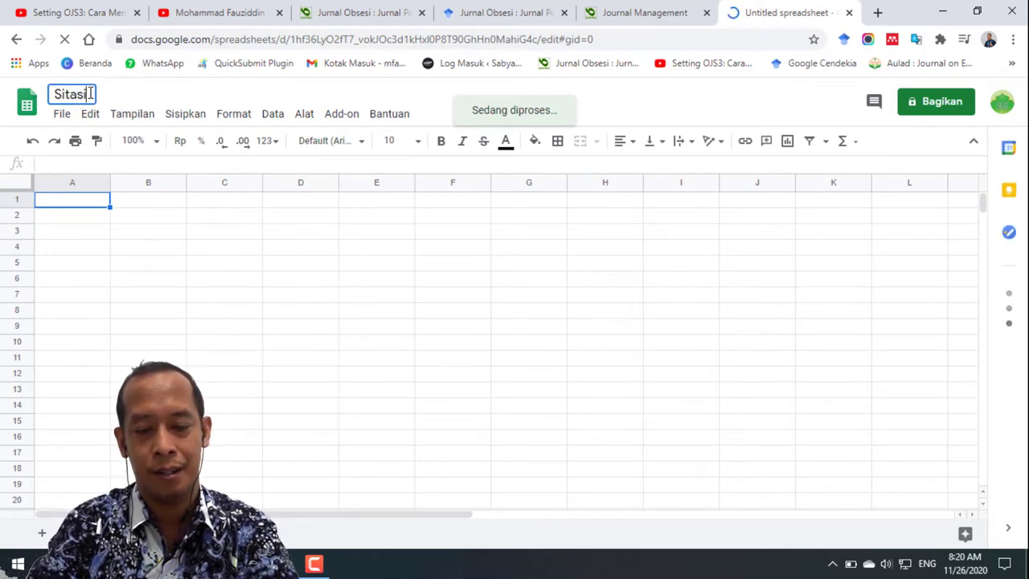
text( Goog)
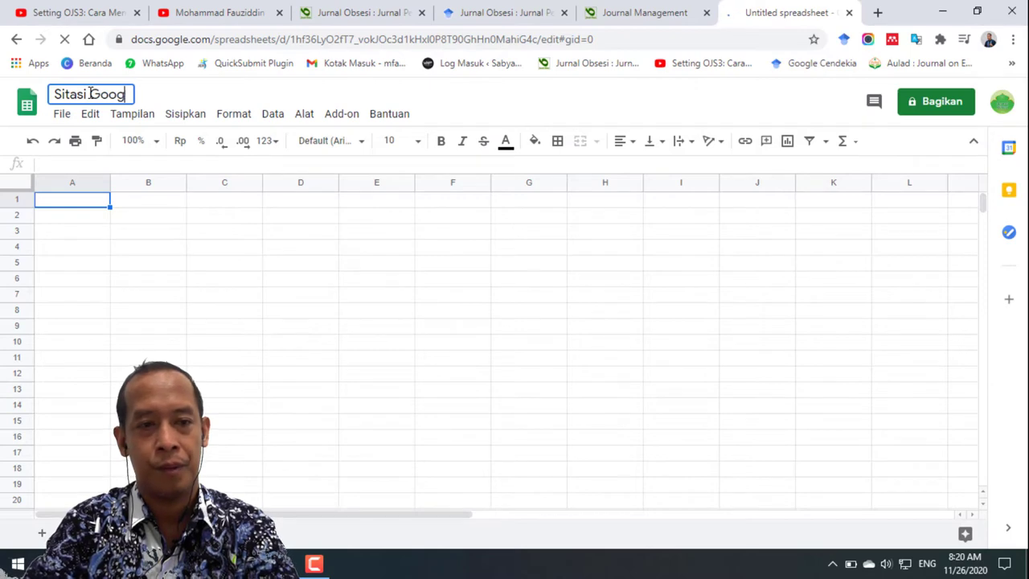
text(le Scholat)
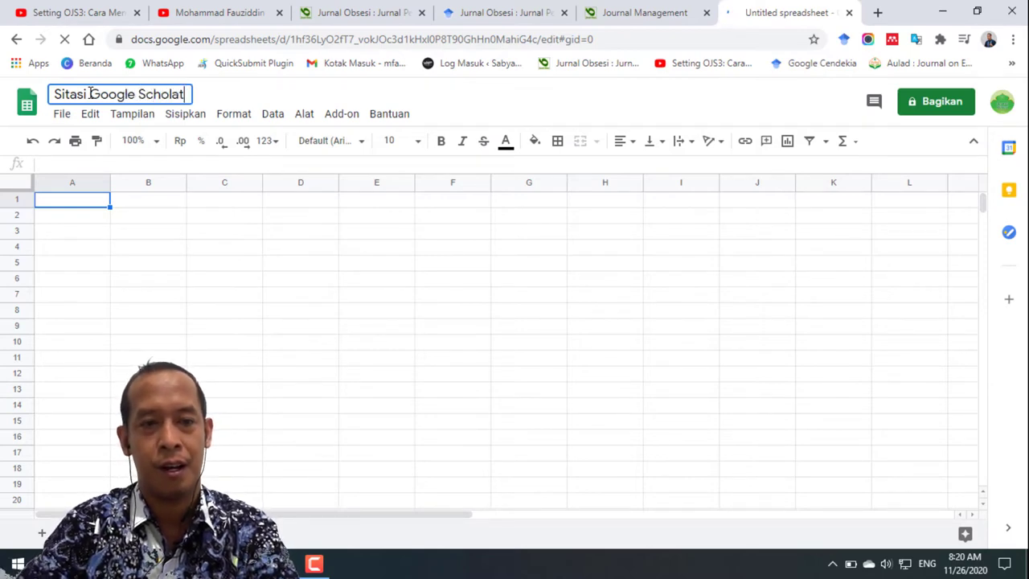
key(BackSpace)
text(r)
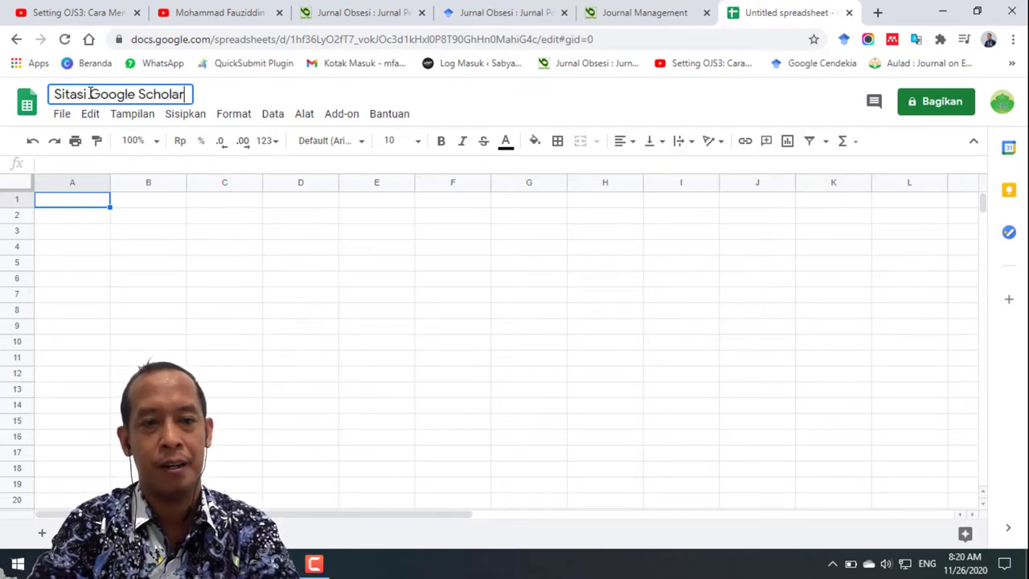
key(BackSpace)
key(BackSpace)
key(BackSpace)
key(BackSpace)
key(BackSpace)
key(BackSpace)
key(BackSpace)
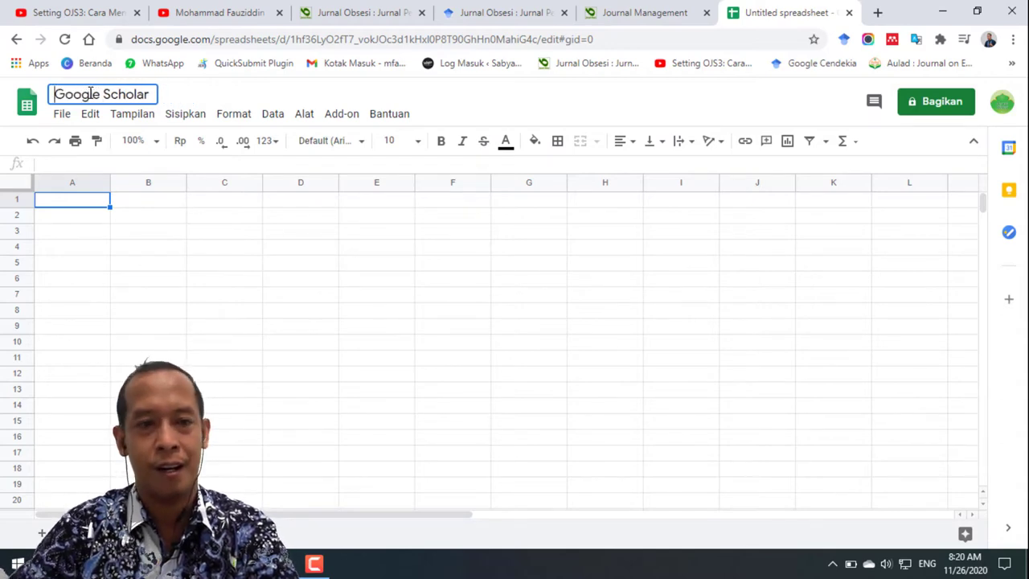
text(C)
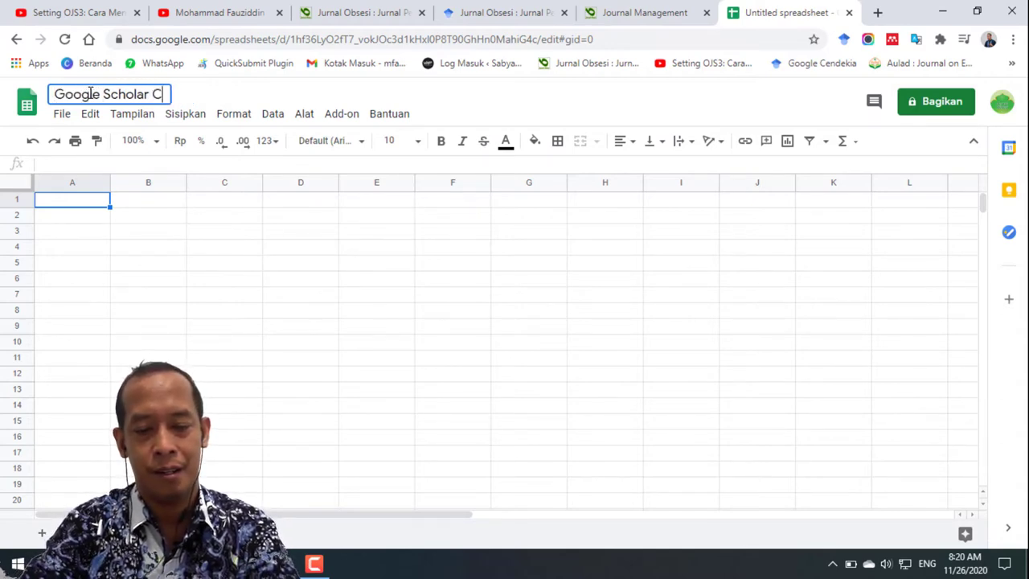
text(itation)
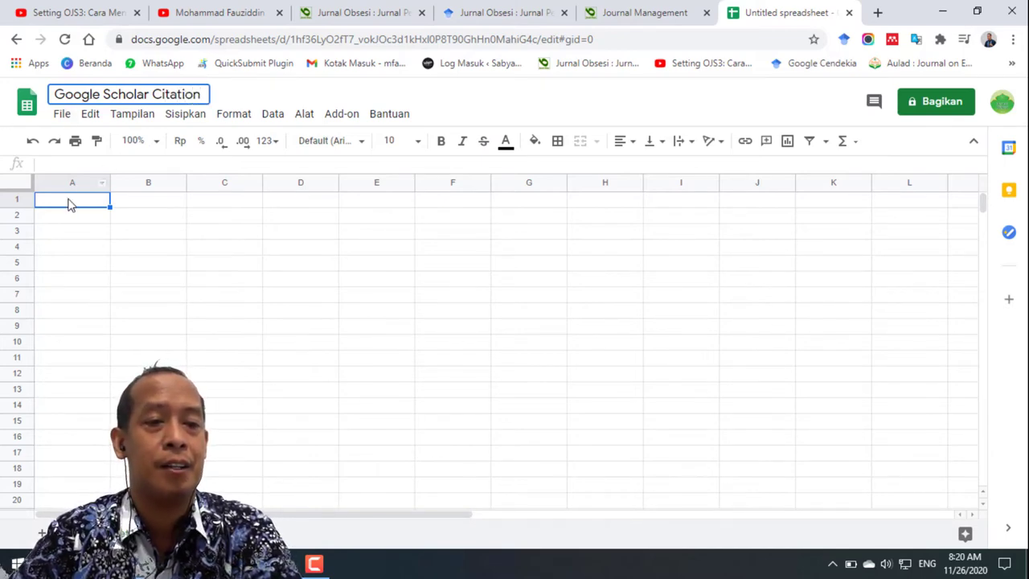
Begin an IMPORTHTML formula in cell A1, with an opening quotation mark for its URL argument
click(70, 203)
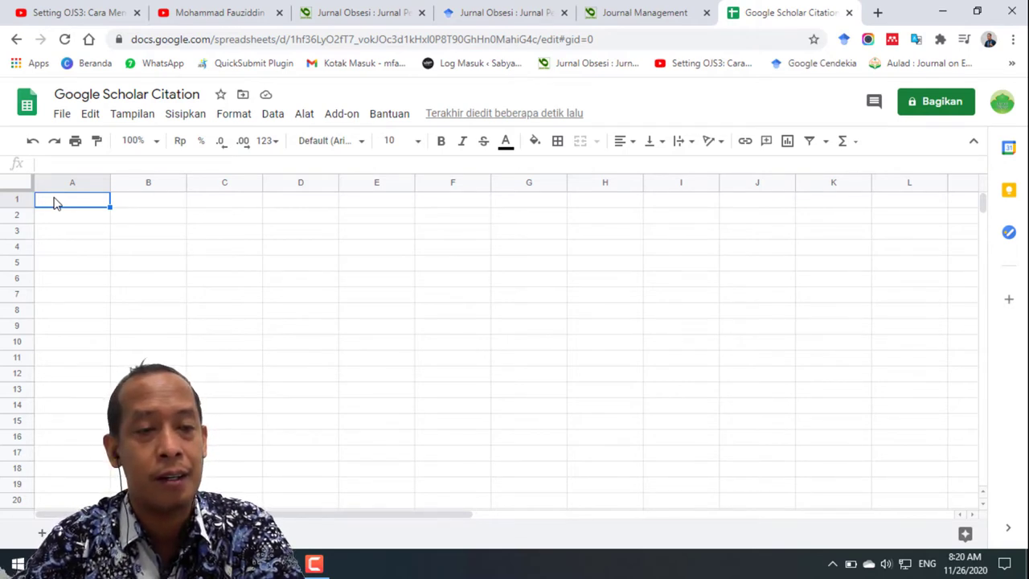
text(=)
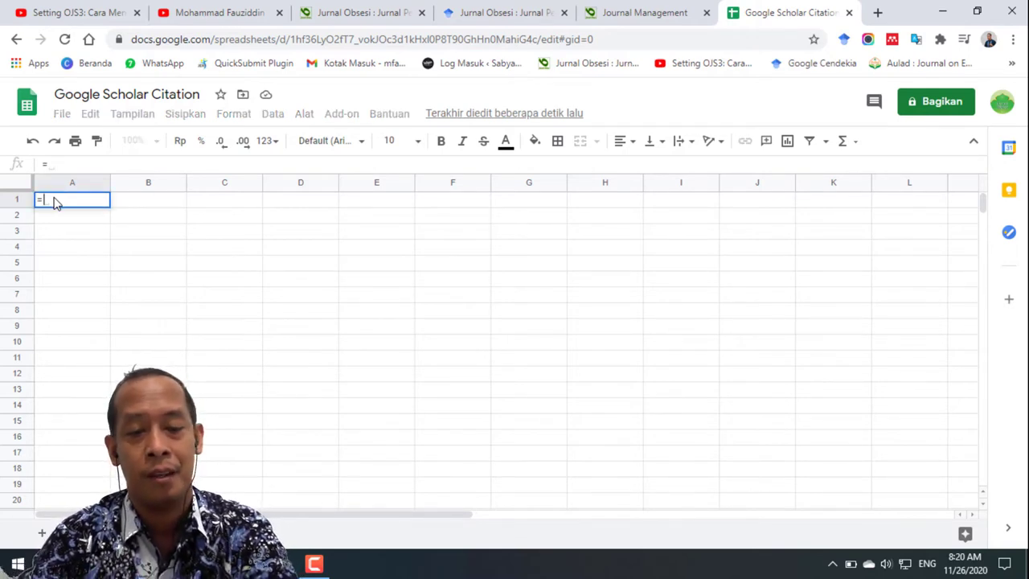
text(impo)
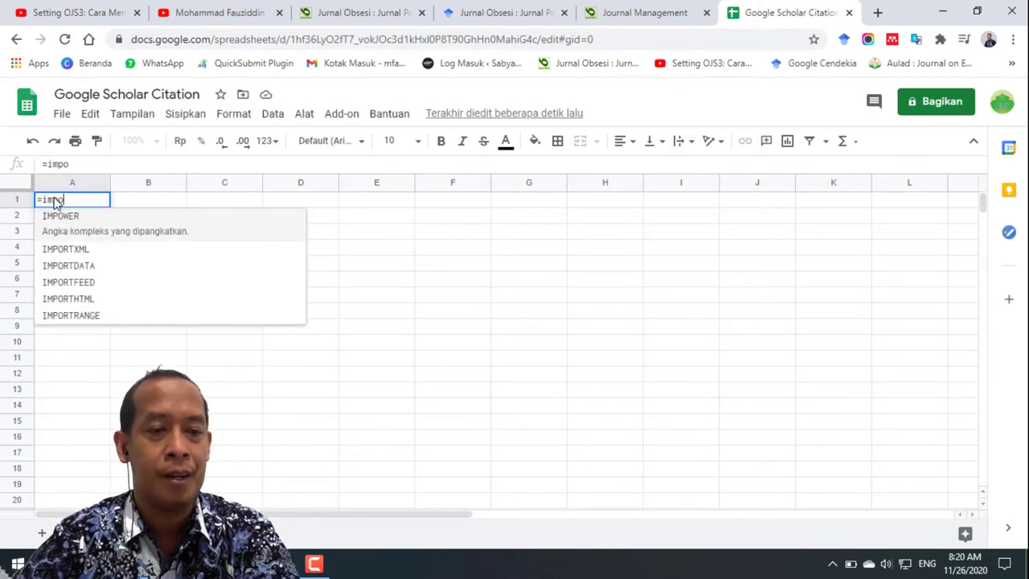
click(71, 298)
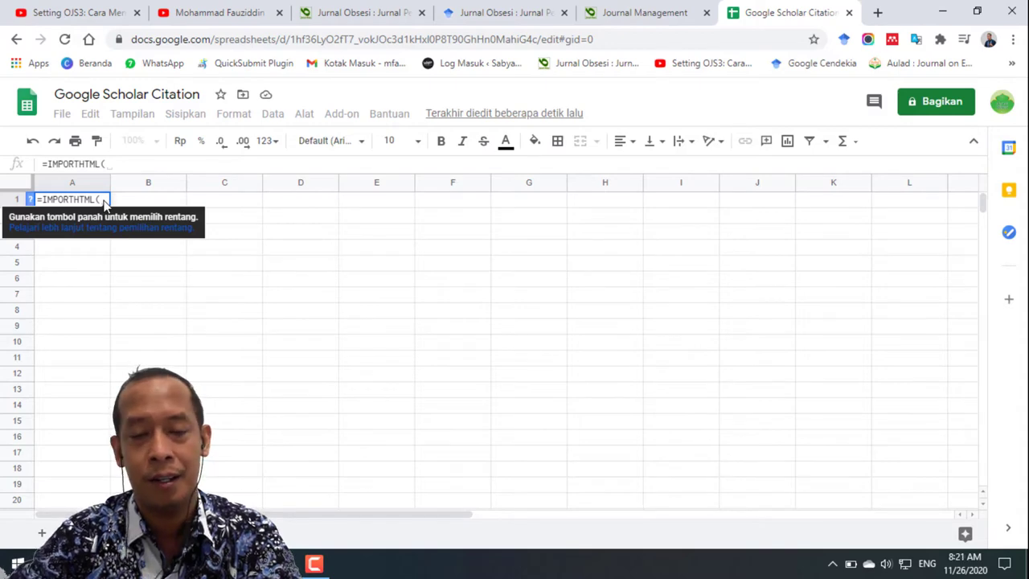
text(")
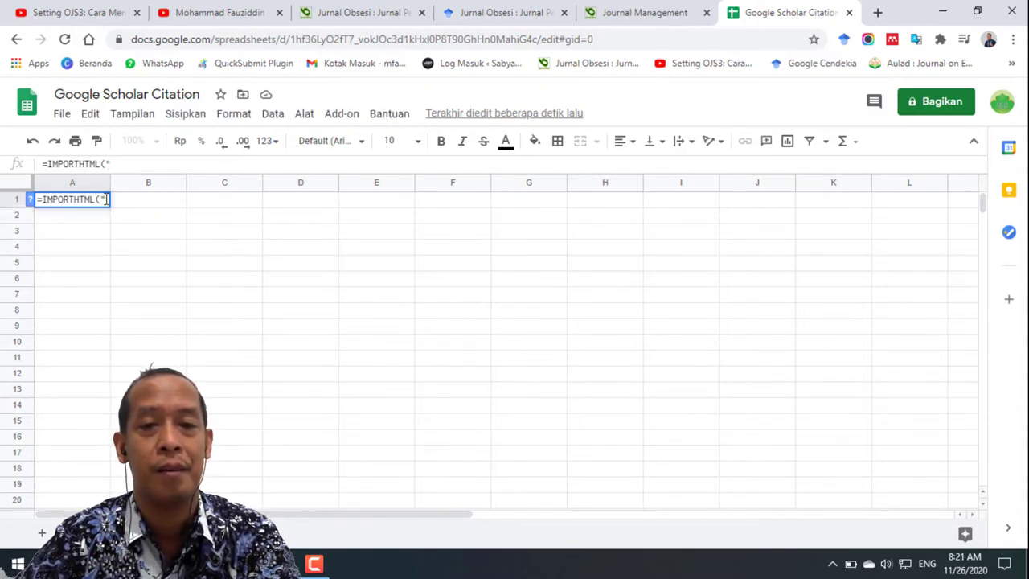
Copy the Jurnal Obsesi Google Scholar profile address without the &hl=en ending and paste it as the quoted URL in the A1 formula
click(489, 12)
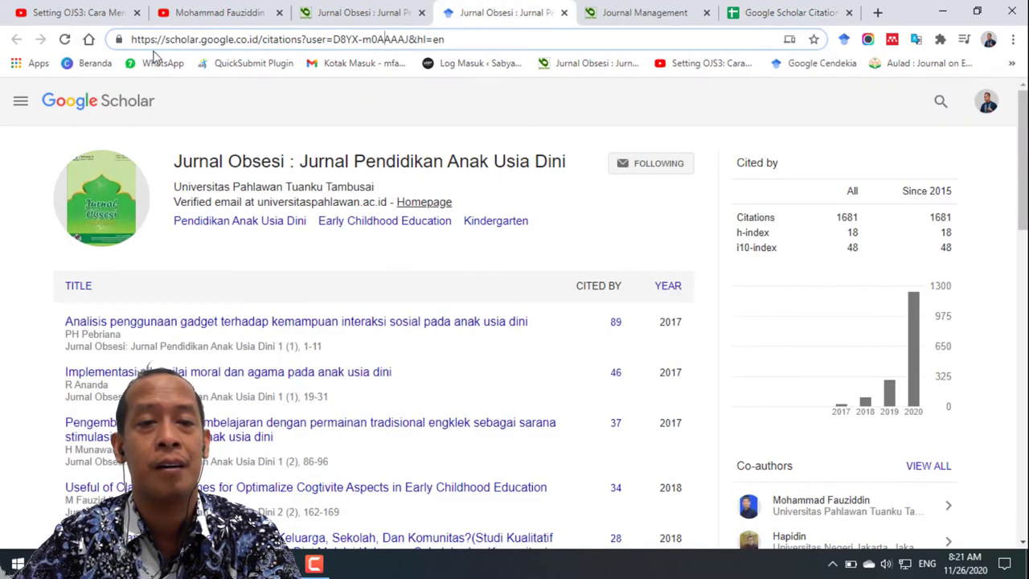
drag(132, 39, 393, 36)
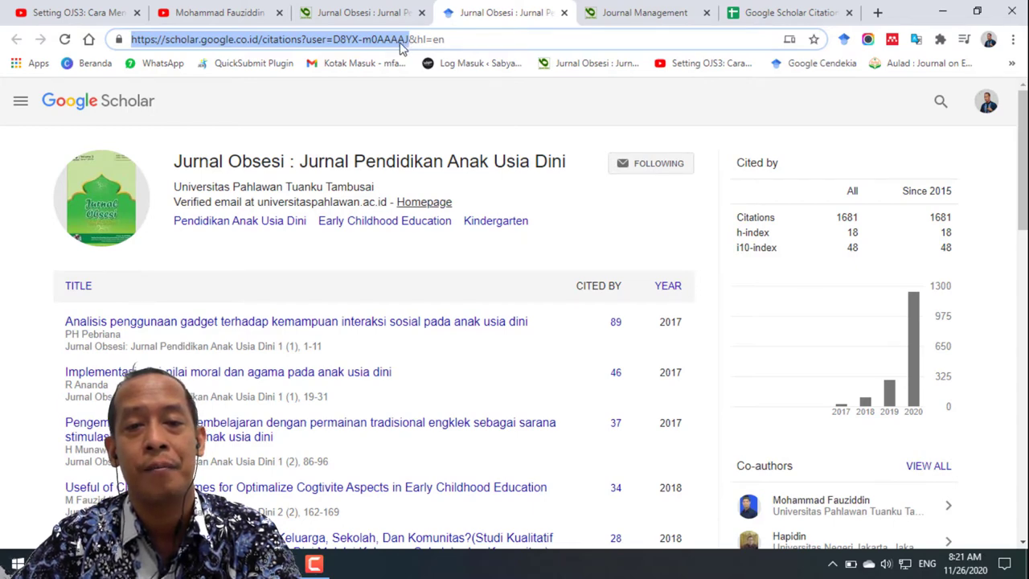
right_click(402, 47)
click(471, 149)
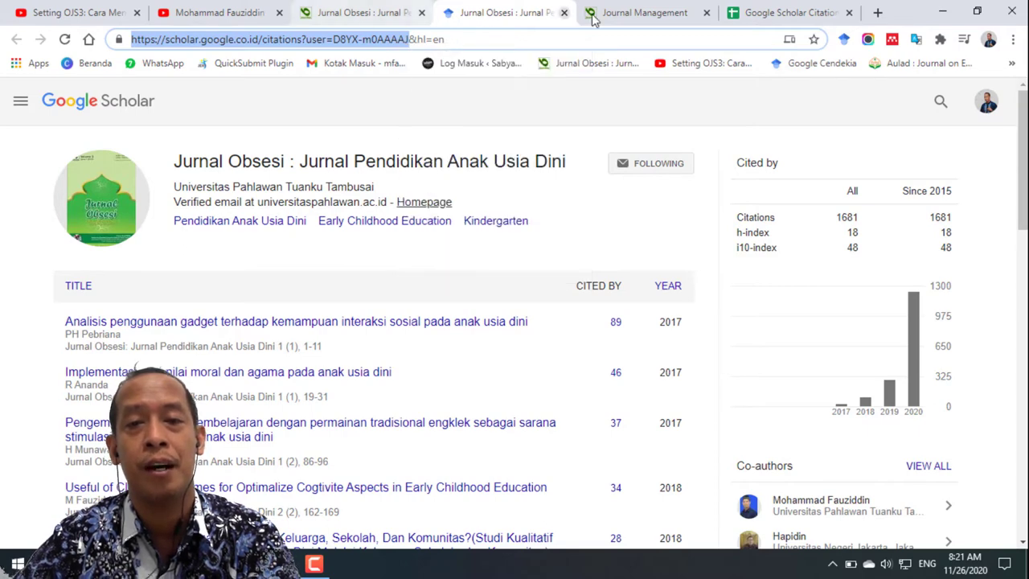
click(796, 13)
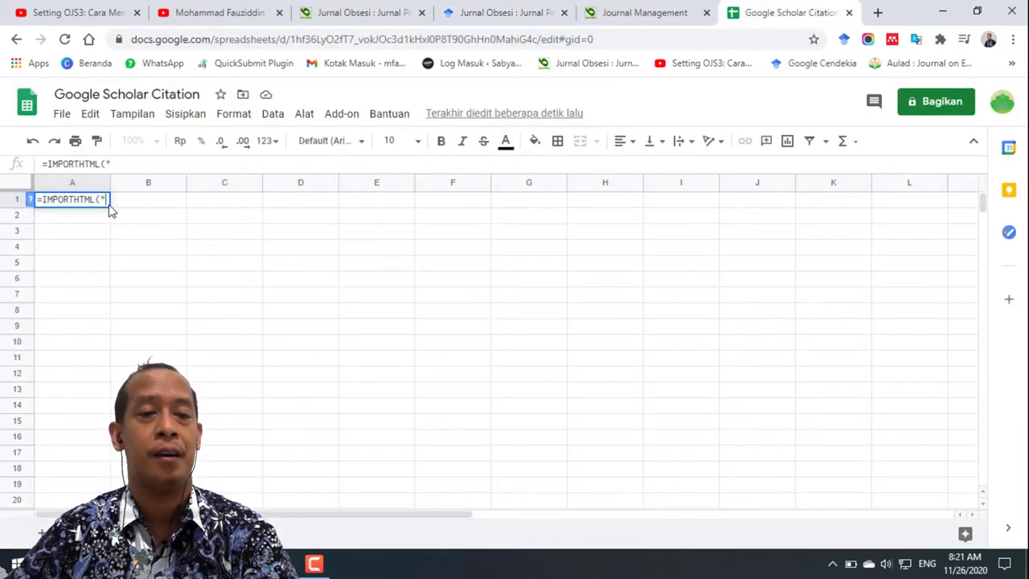
key(ctrl+v)
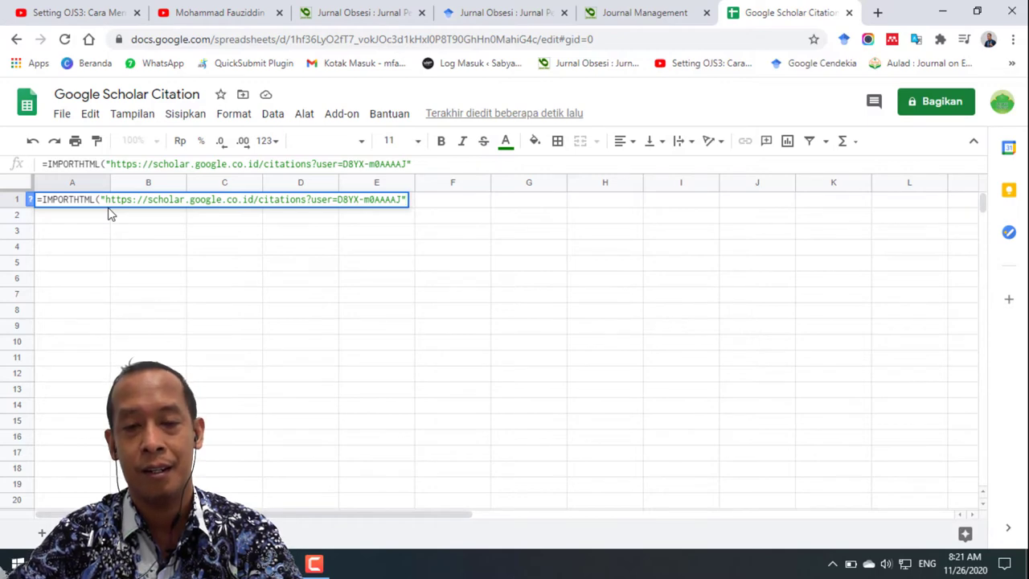
Complete the IMPORTHTML formula in A1 with "table" as the query and 1 as the index, separated by semicolons, and enter it
text(;)
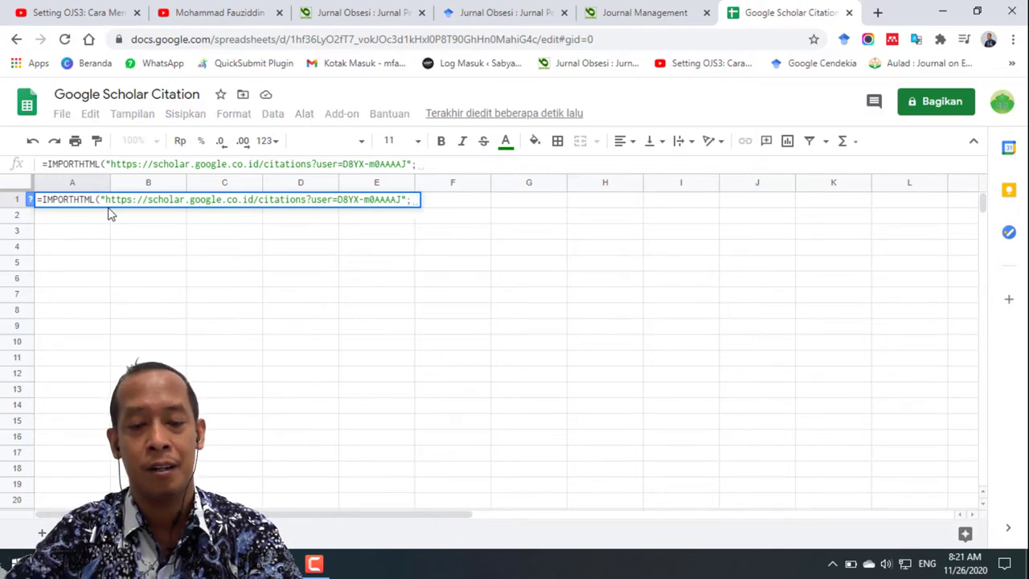
text(tabele)
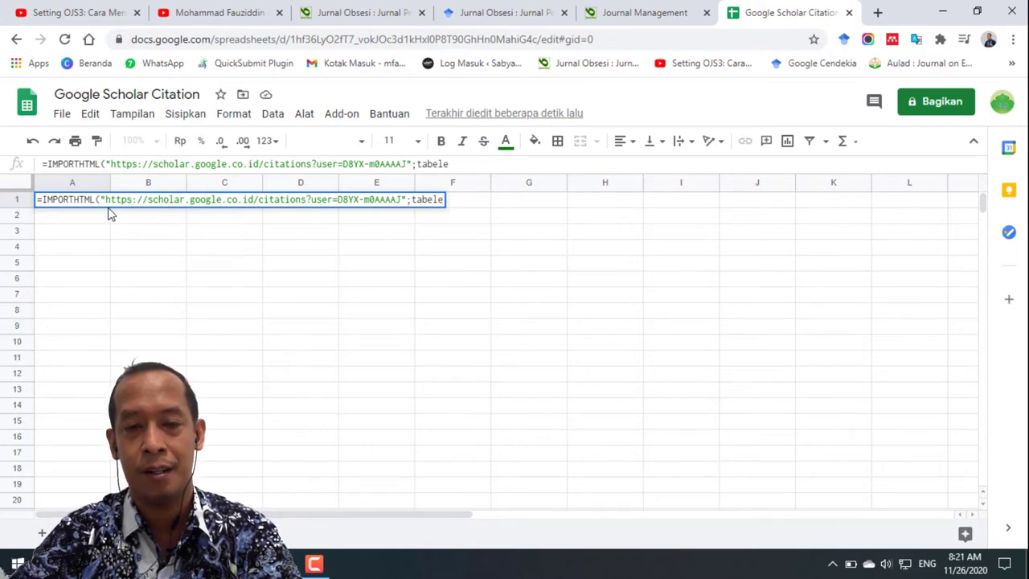
key(BackSpace)
key(BackSpace)
key(BackSpace)
key(BackSpace)
key(BackSpace)
key(BackSpace)
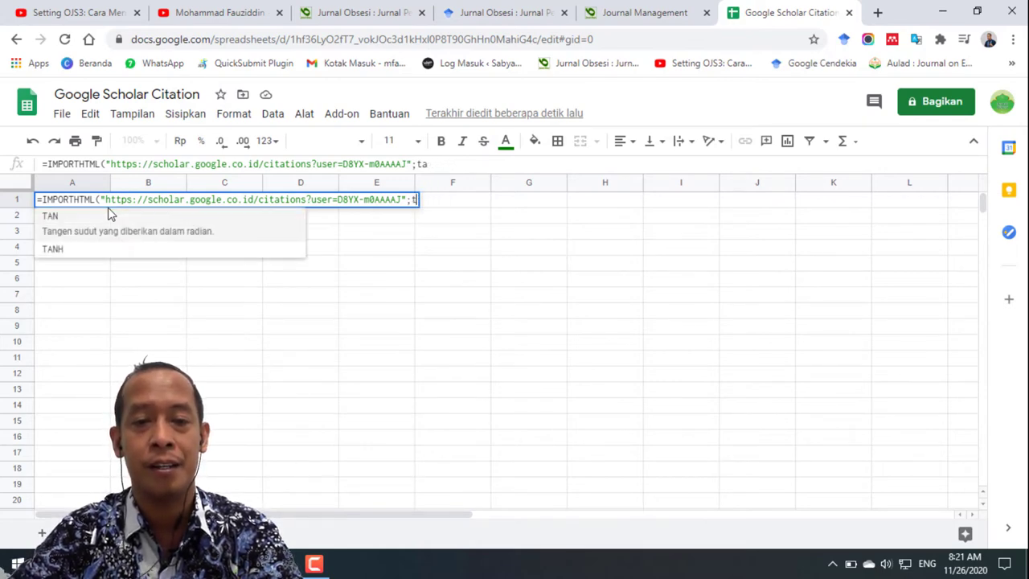
text(")
text(tab)
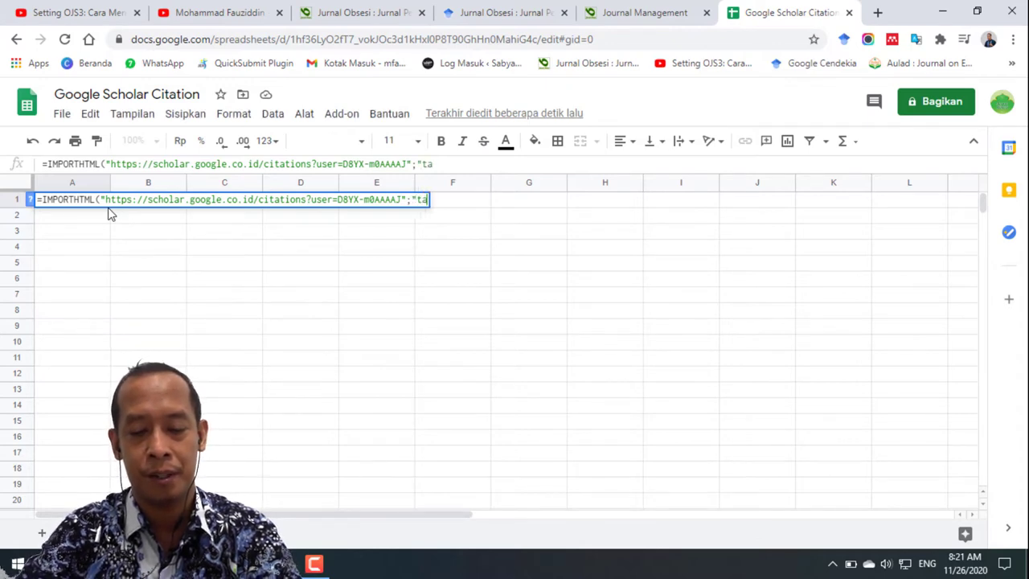
text(le)
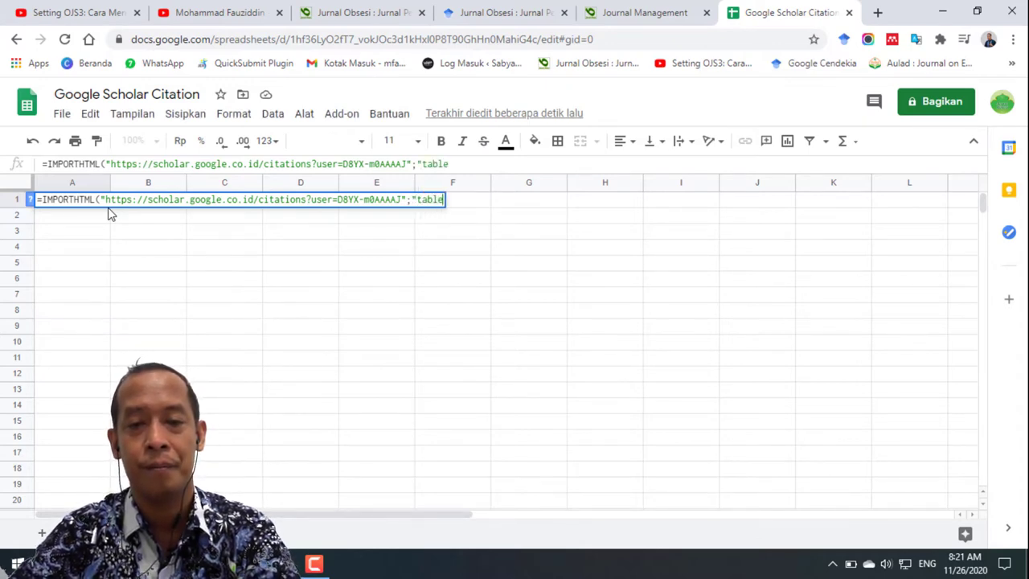
text(")
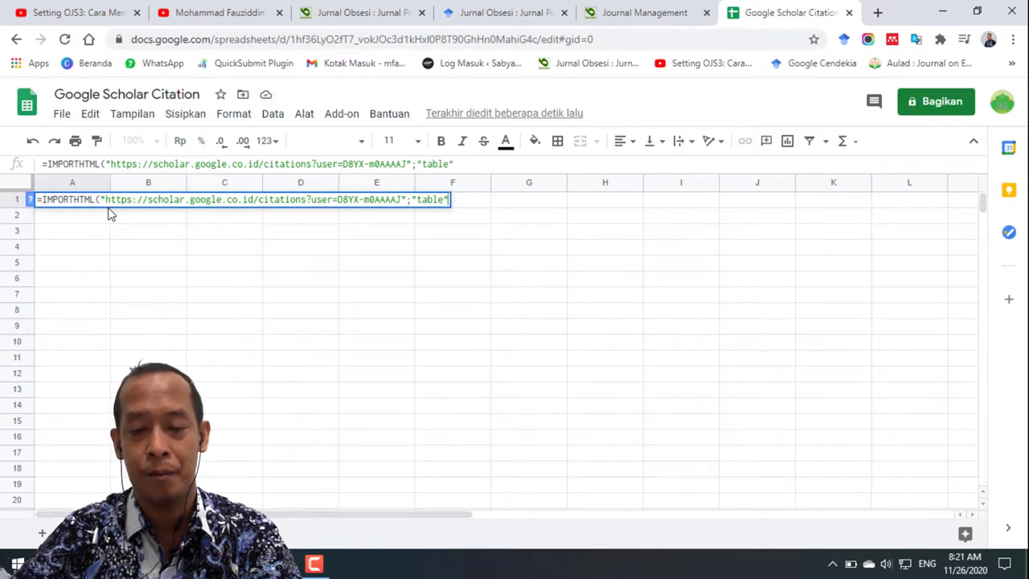
text(;)
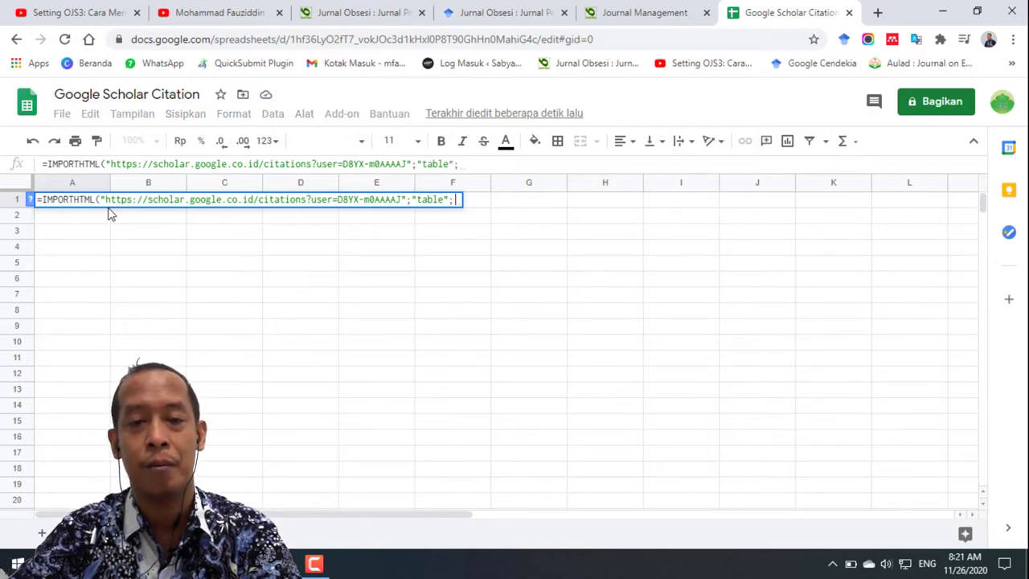
text(1)
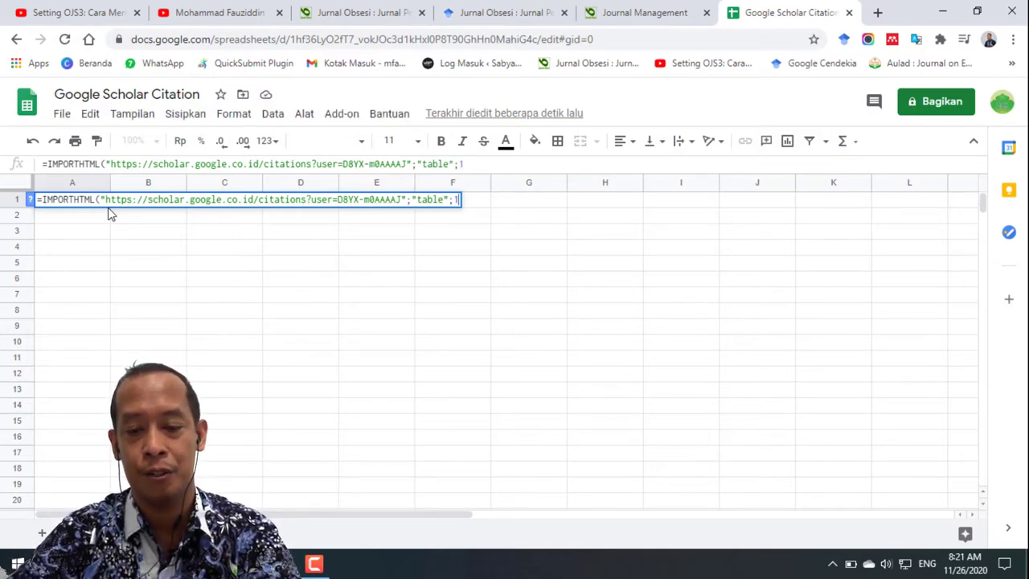
text())
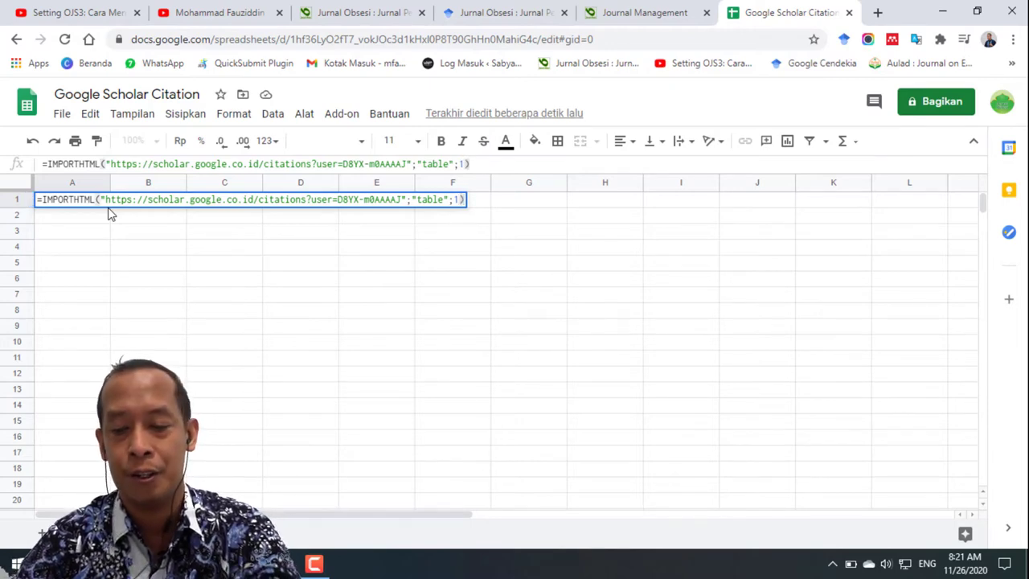
key(Return)
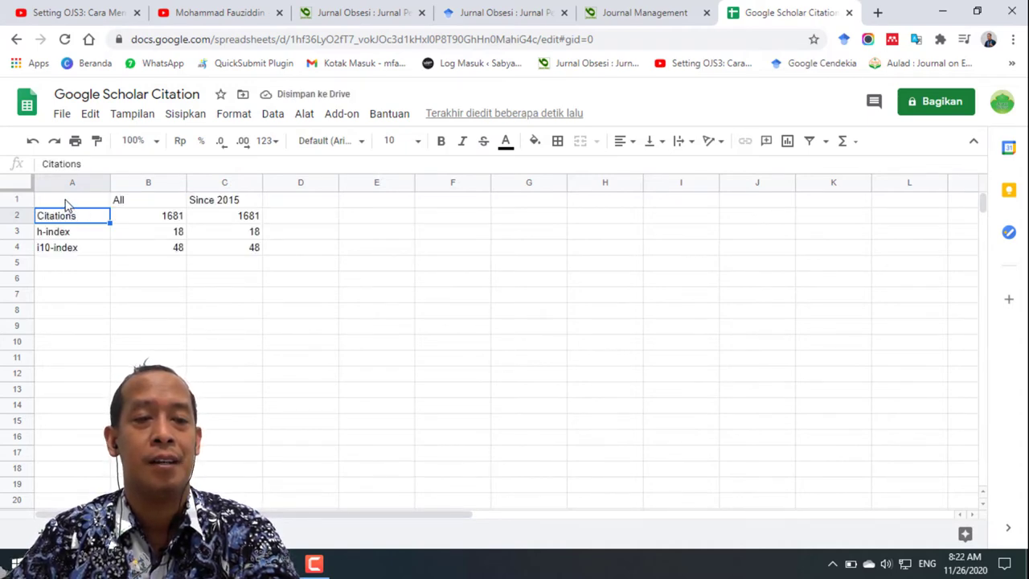
Compare the imported citation table with the Cited by figures on the journal's Google Scholar profile
click(495, 13)
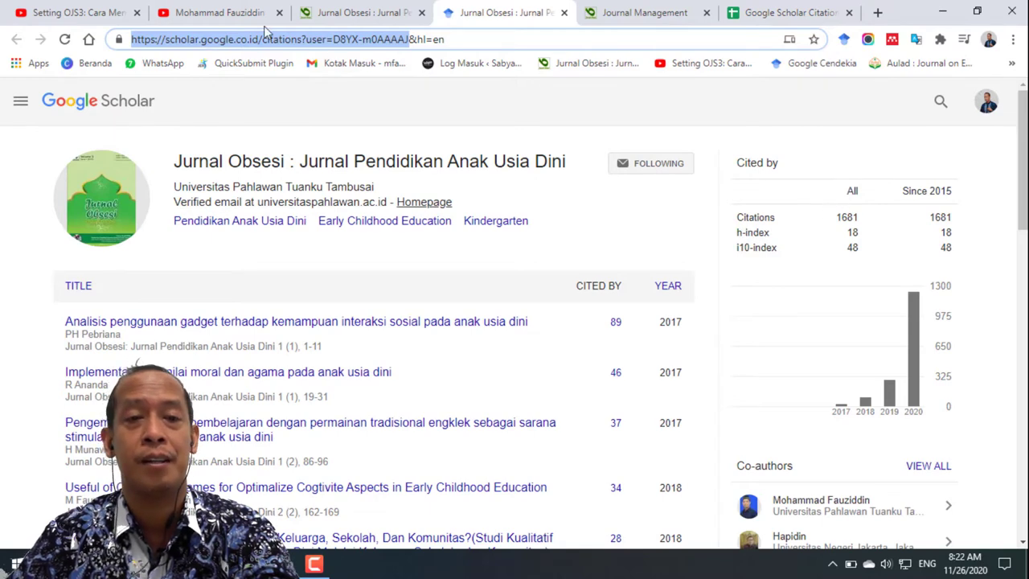
click(769, 14)
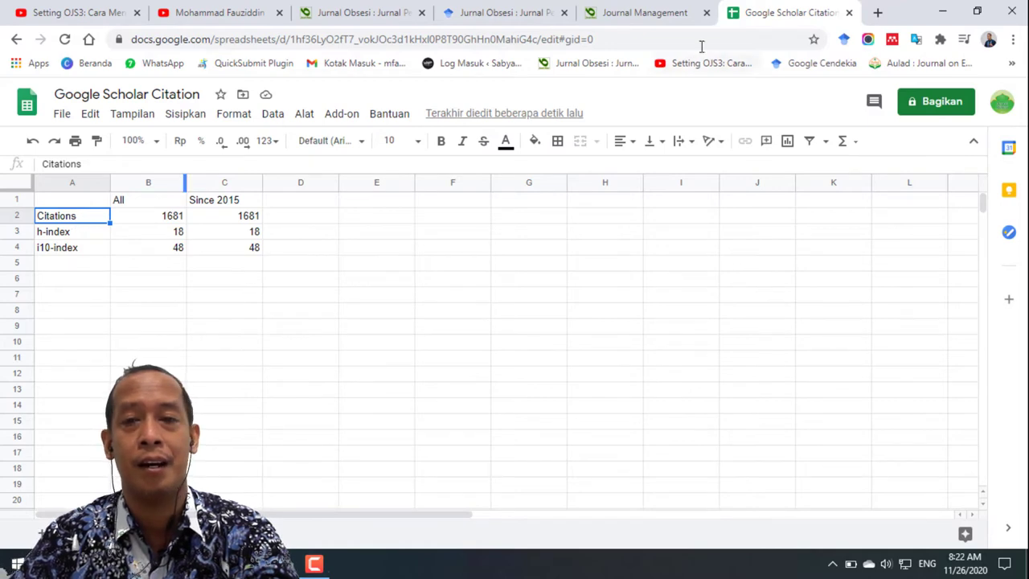
click(521, 14)
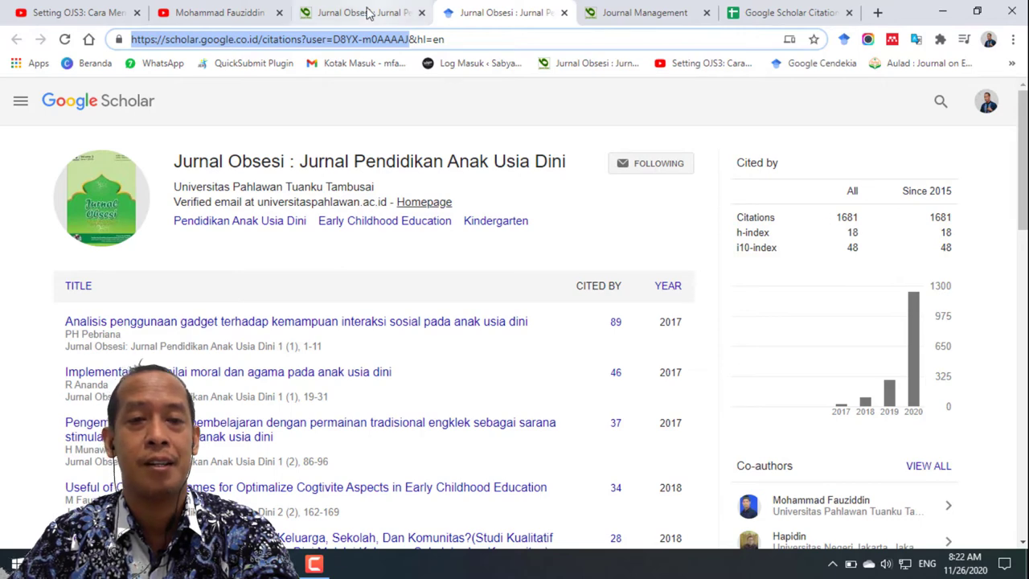
click(794, 12)
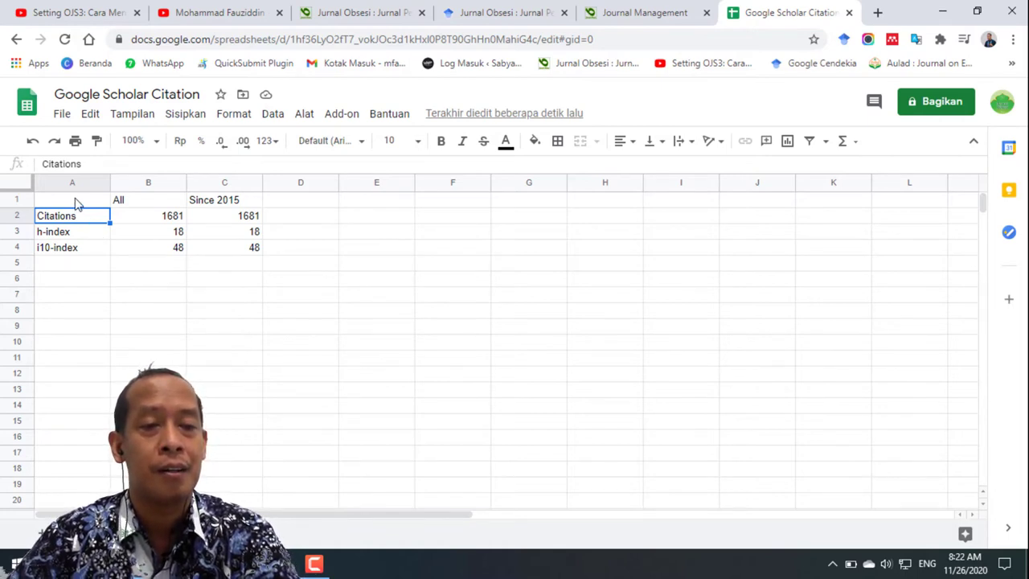
Publish the entire spreadsheet to the web as a web page and confirm the publication
click(60, 117)
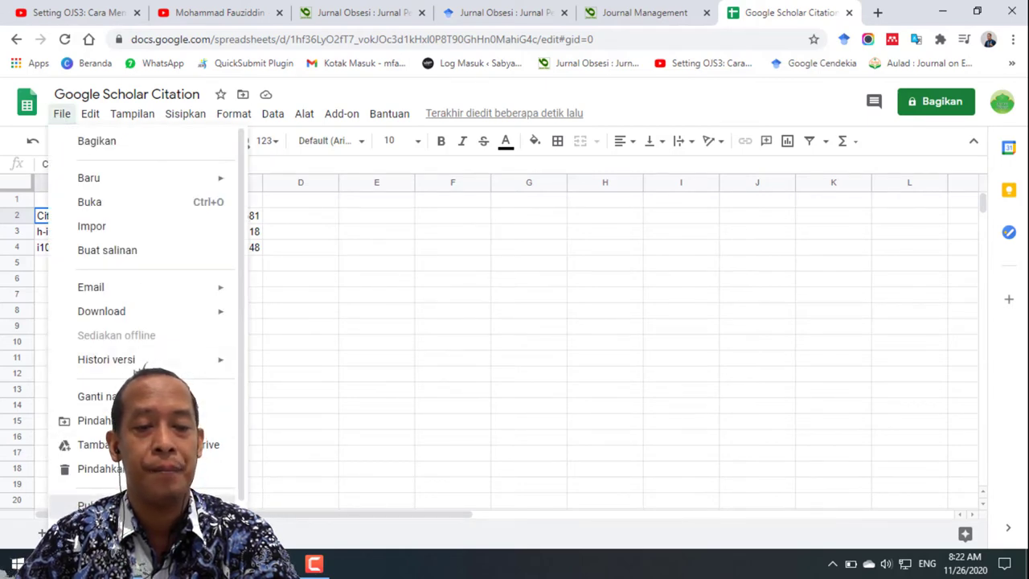
key(Escape)
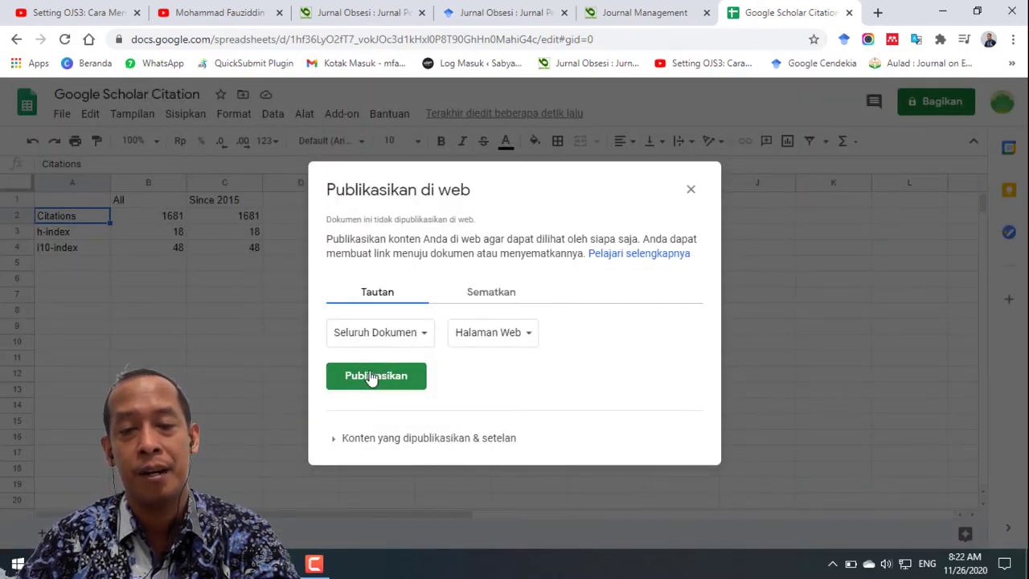
click(368, 376)
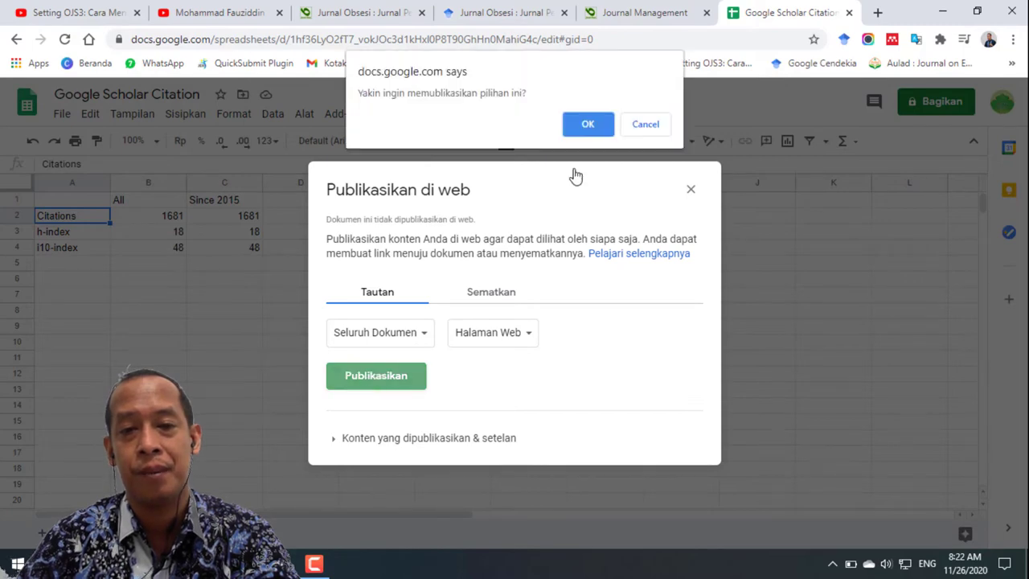
click(589, 123)
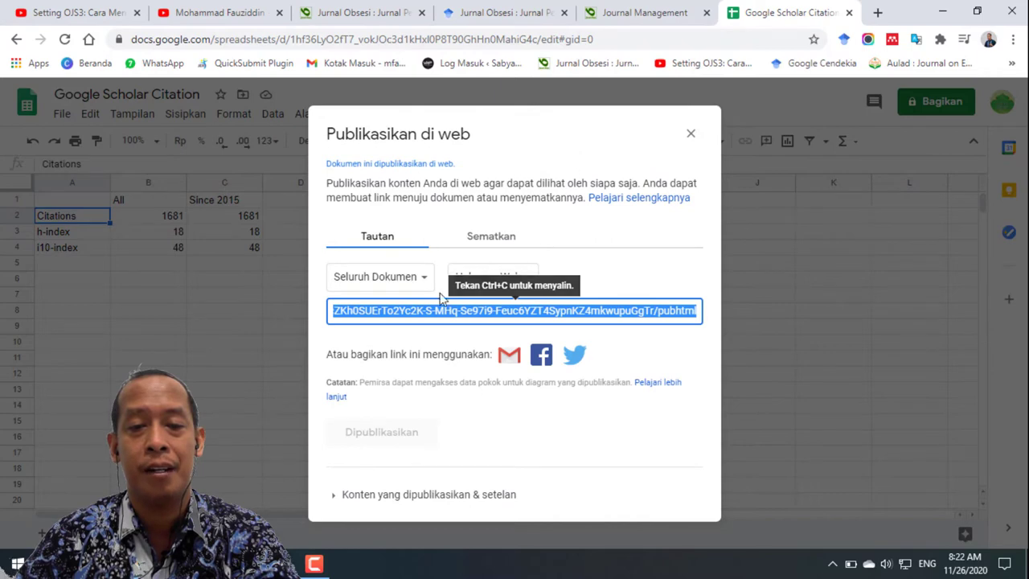
Show the embed option for the published document and copy its full iframe code
click(496, 240)
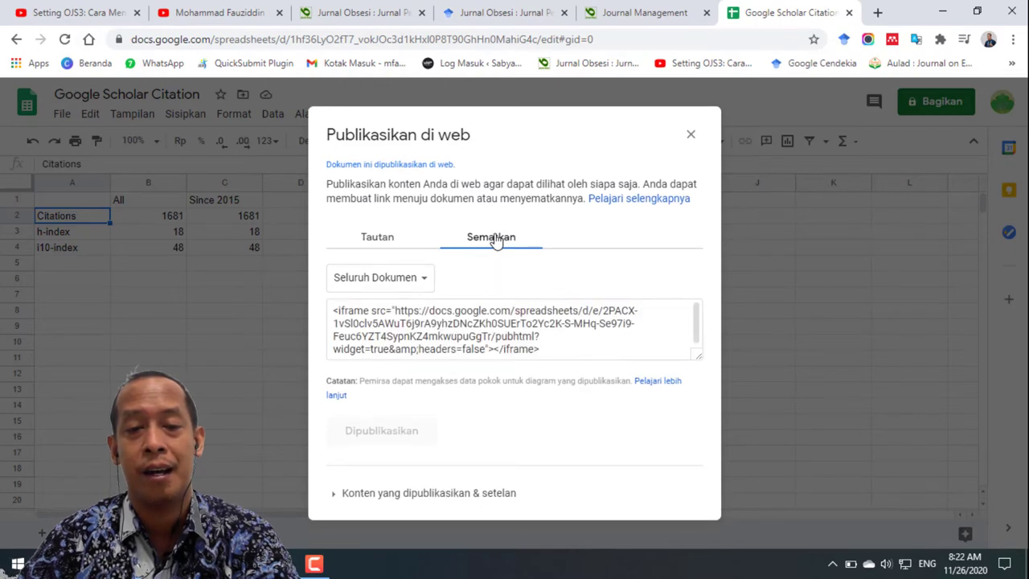
drag(523, 348, 497, 347)
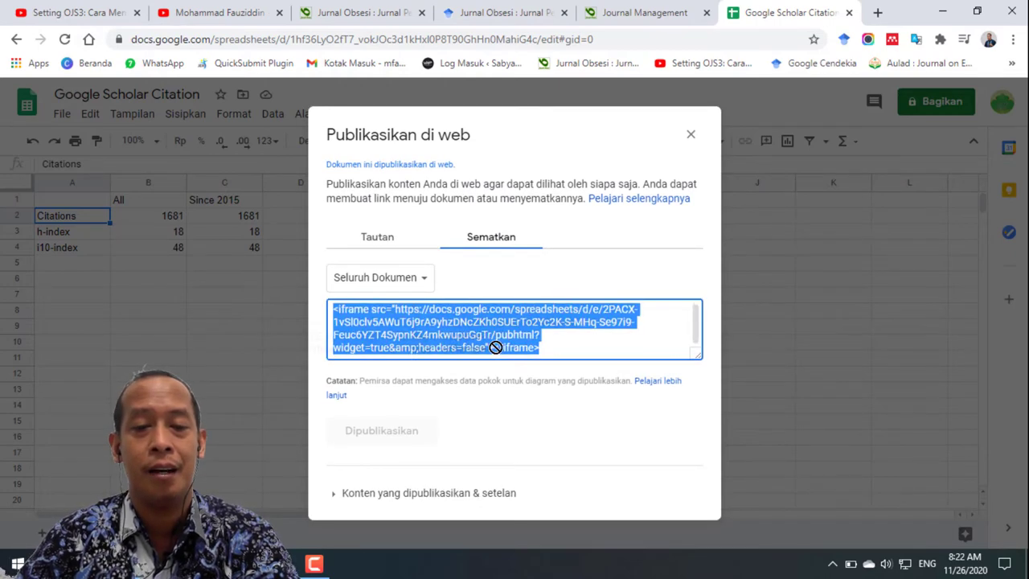
click(442, 308)
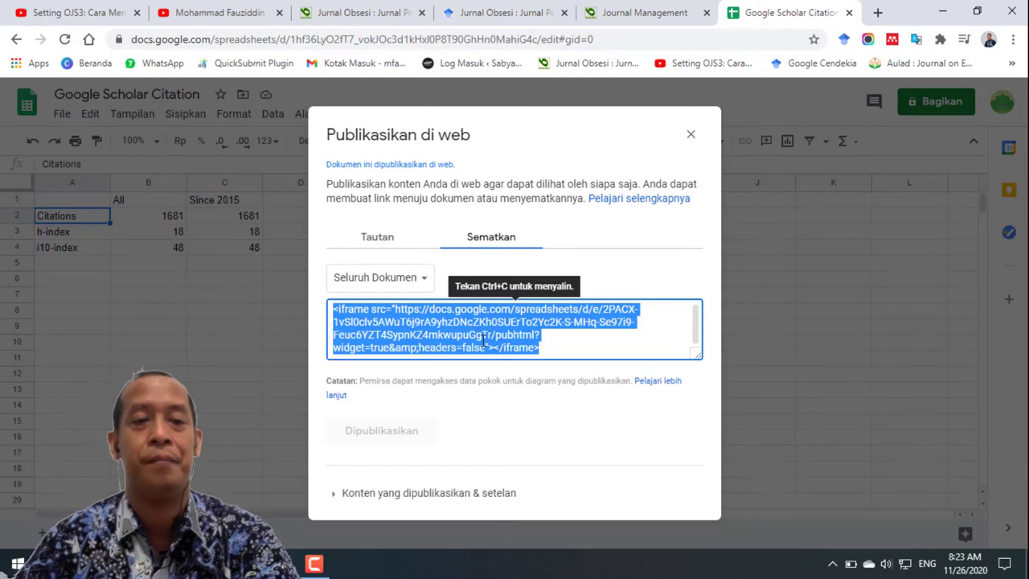
key(ctrl+c)
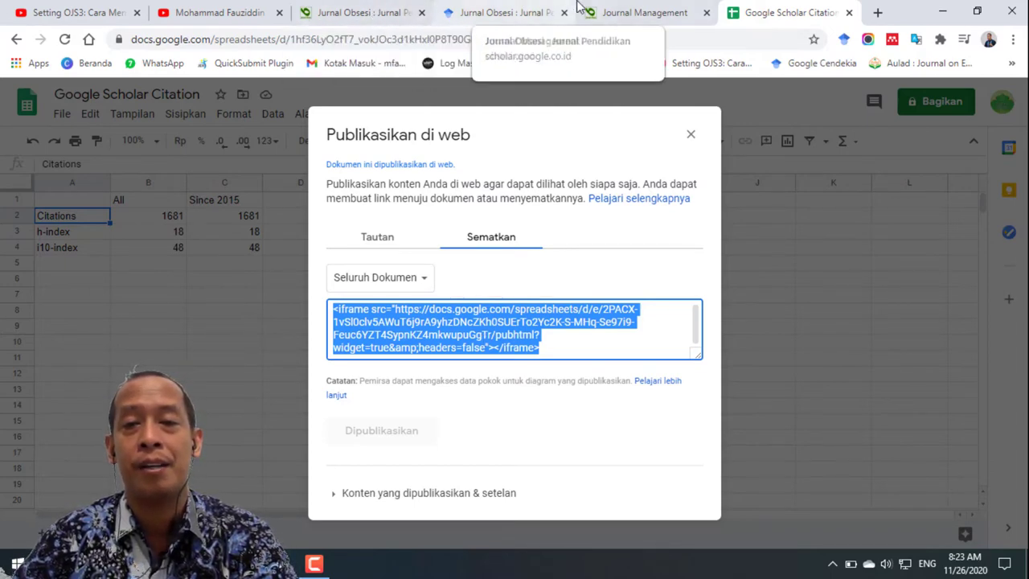
Switch to the Jurnal Obsesi Journal Management page and open its System Plugins page
click(633, 15)
scroll(239, 384, down, 1)
scroll(239, 384, down, 3)
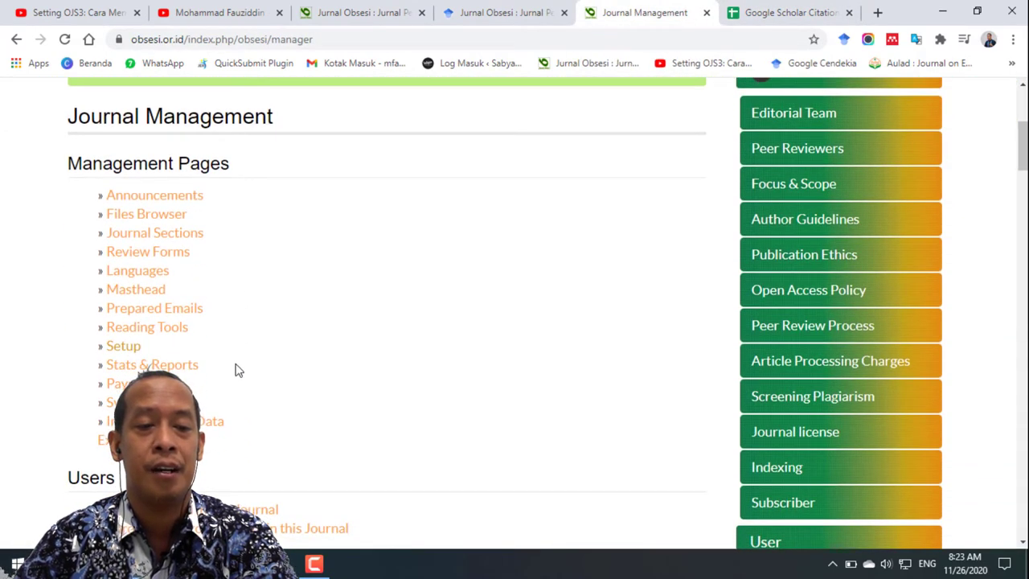
click(143, 372)
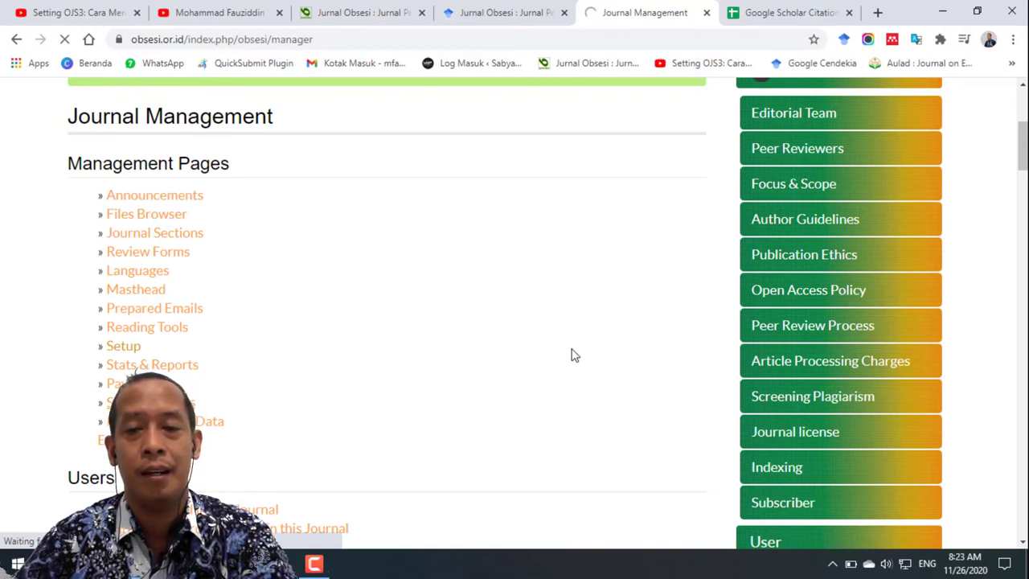
scroll(677, 328, up, 1)
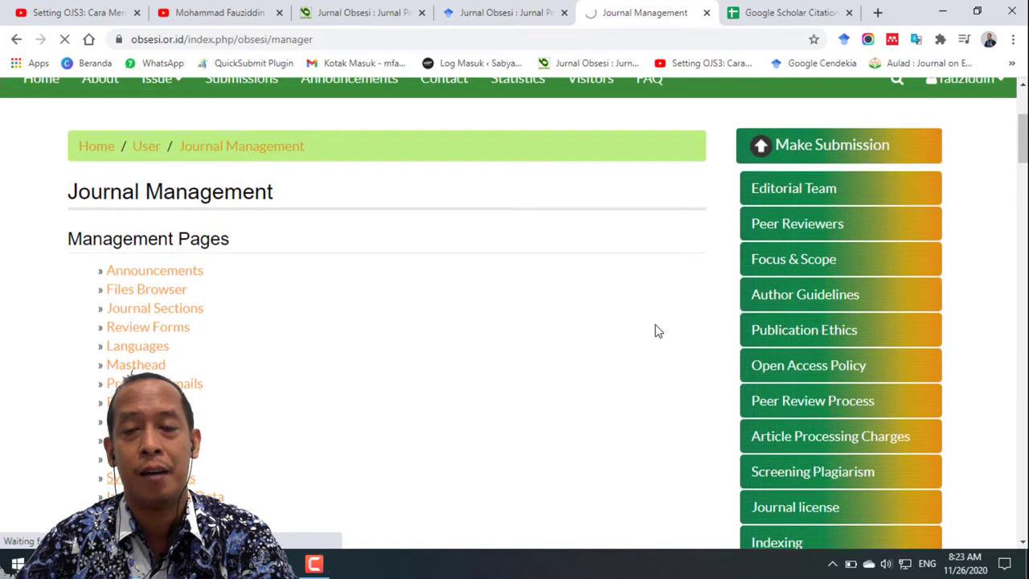
scroll(656, 329, up, 1)
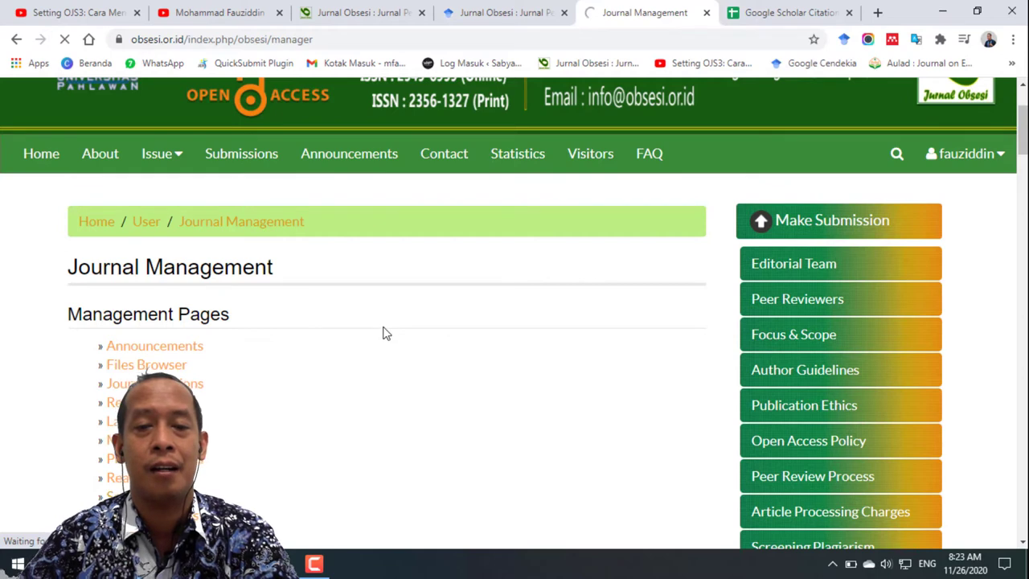
scroll(389, 332, up, 2)
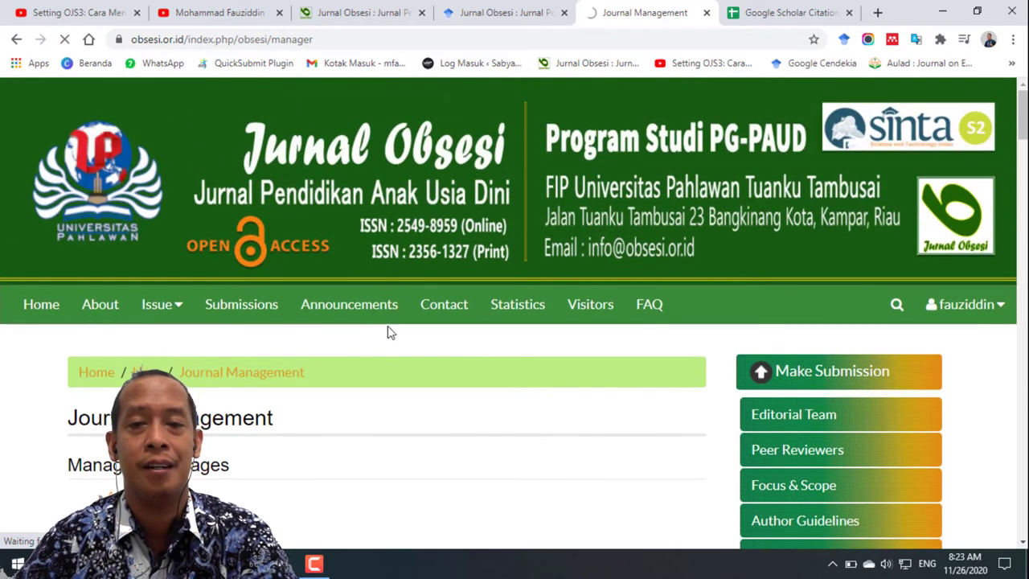
scroll(388, 332, down, 4)
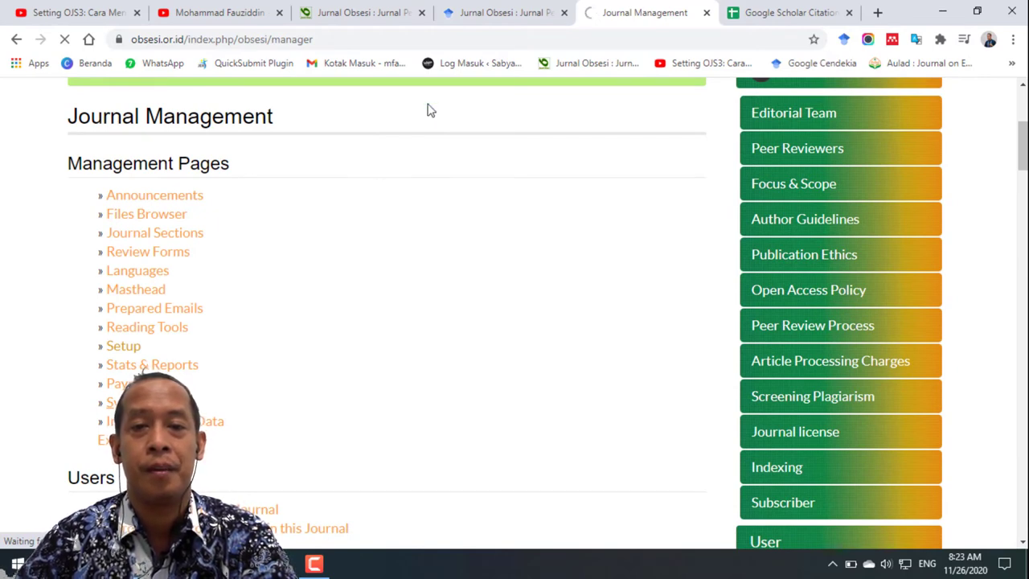
Return to the Google Scholar Citation spreadsheet, close the web publishing dialog and rename the sheet
click(781, 11)
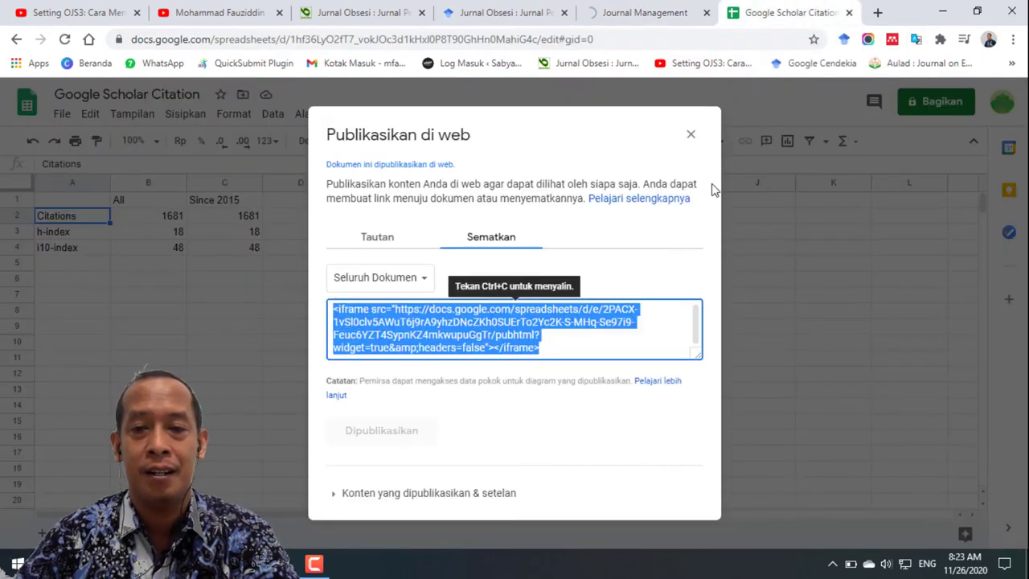
click(690, 135)
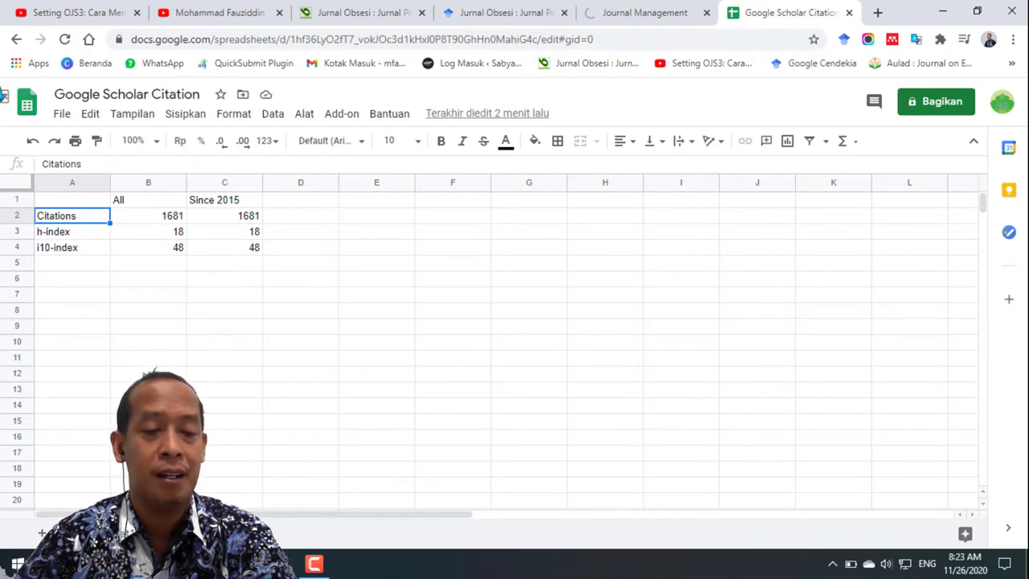
right_click(113, 532)
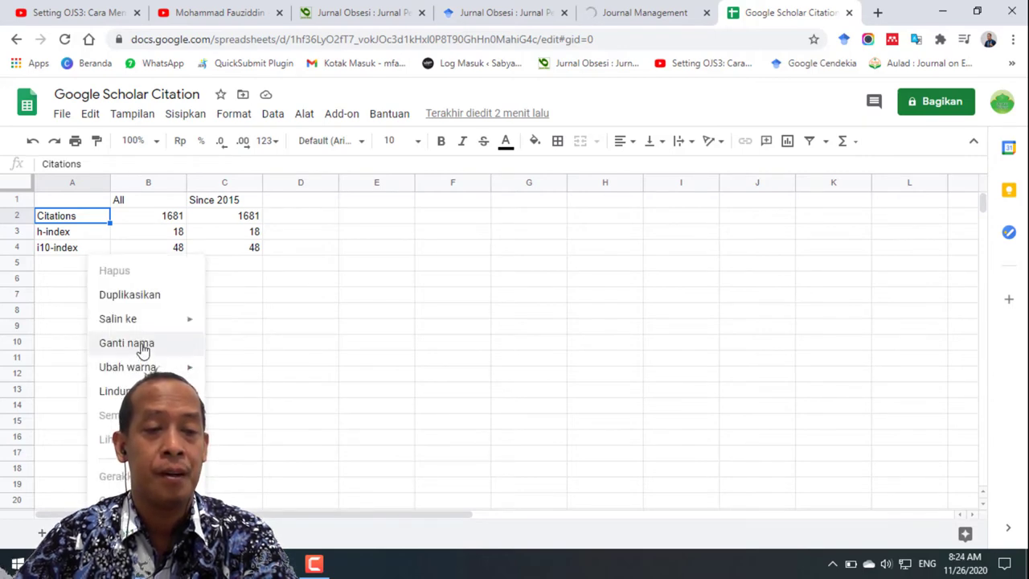
click(126, 343)
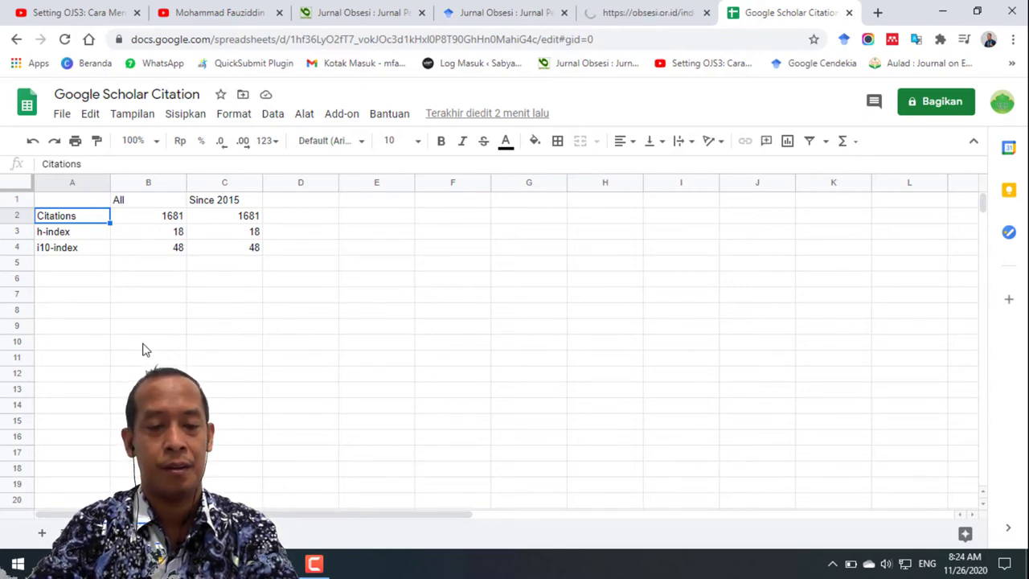
click(93, 316)
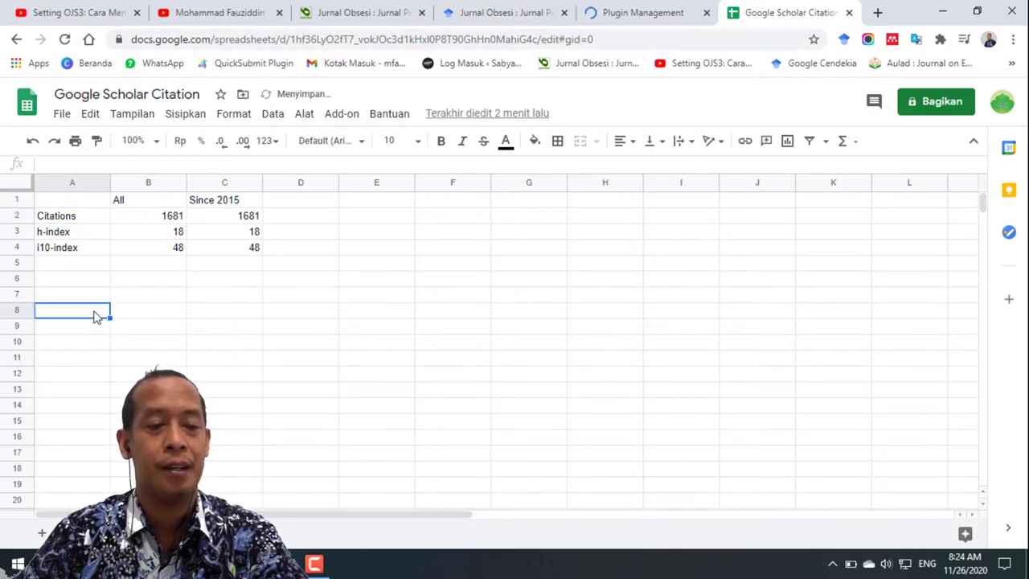
Reopen the web publishing settings and select the whole iframe embed code for the entire document
click(62, 113)
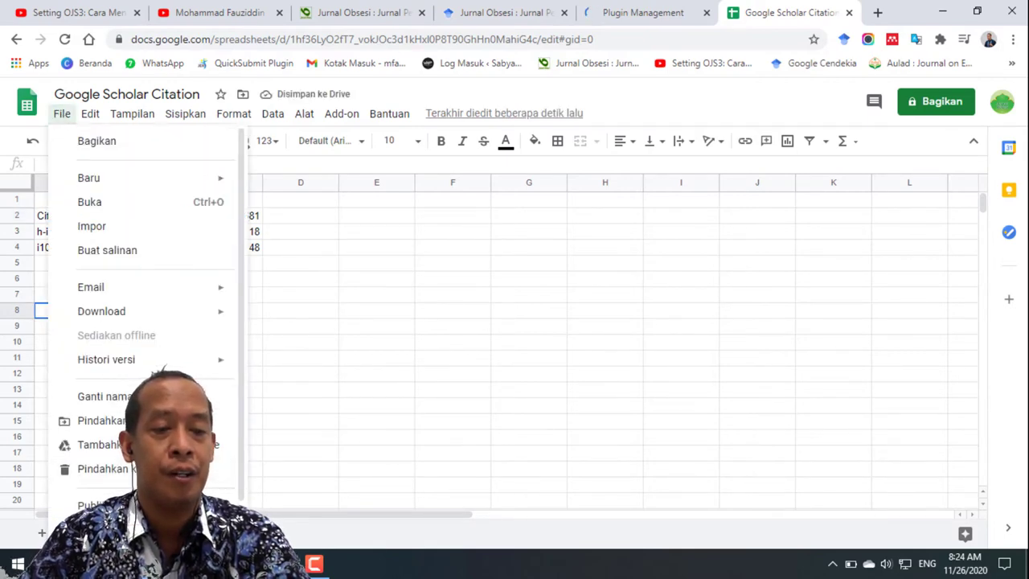
click(161, 505)
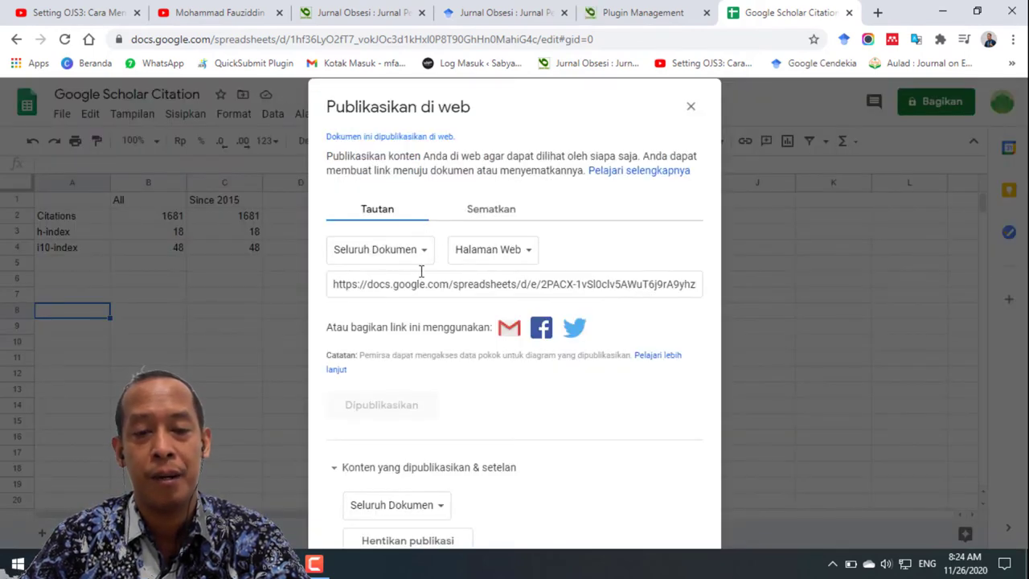
click(496, 211)
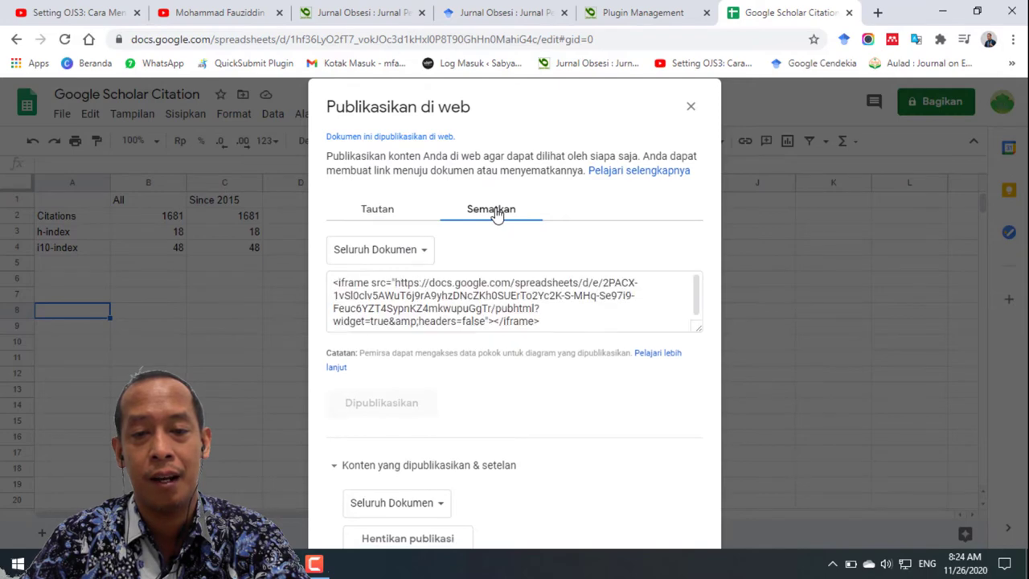
click(480, 301)
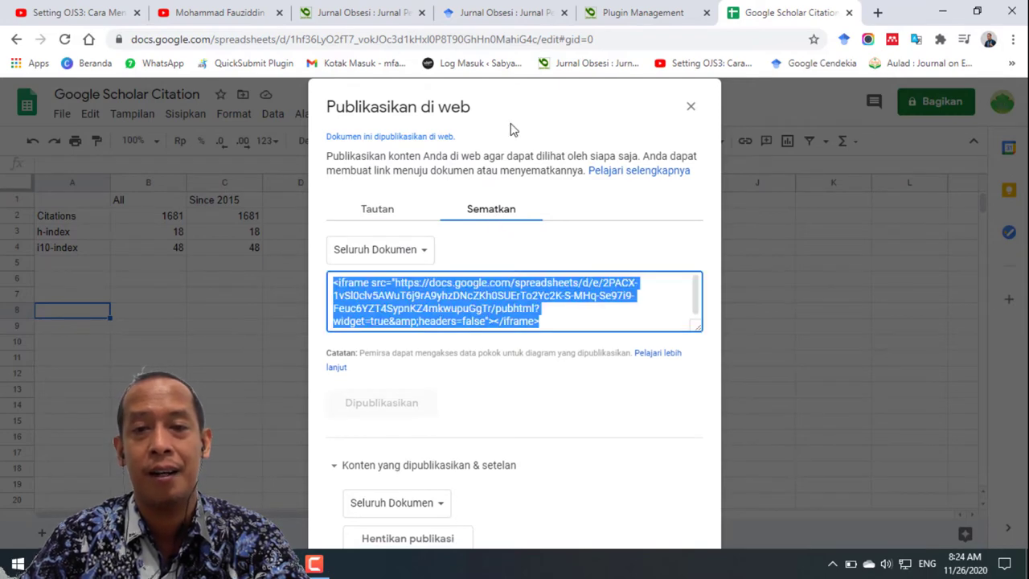
In the journal's Plugin Management, go to Generic Plugins and open the Custom Block Manager settings
click(611, 12)
scroll(296, 386, down, 5)
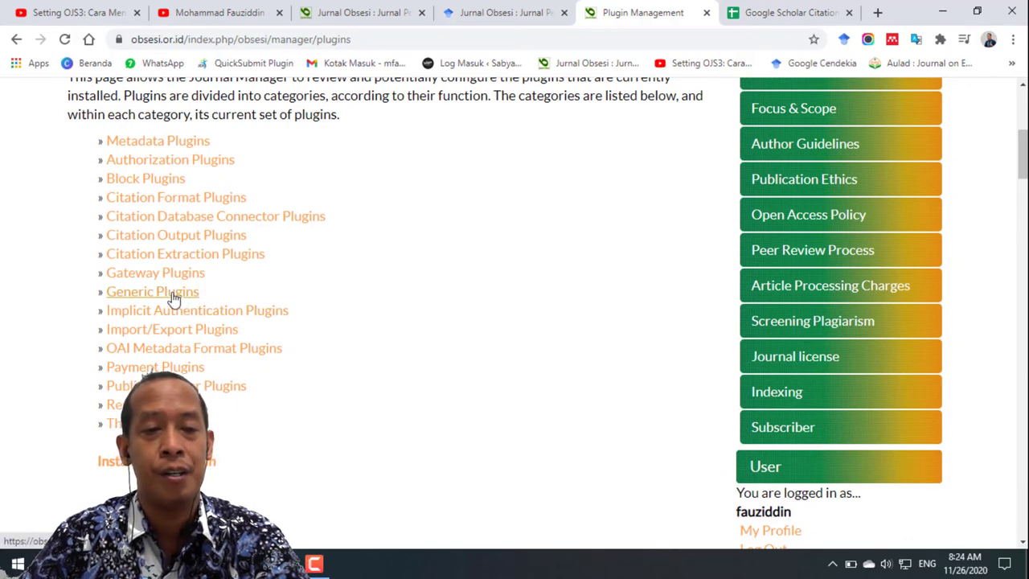
click(174, 300)
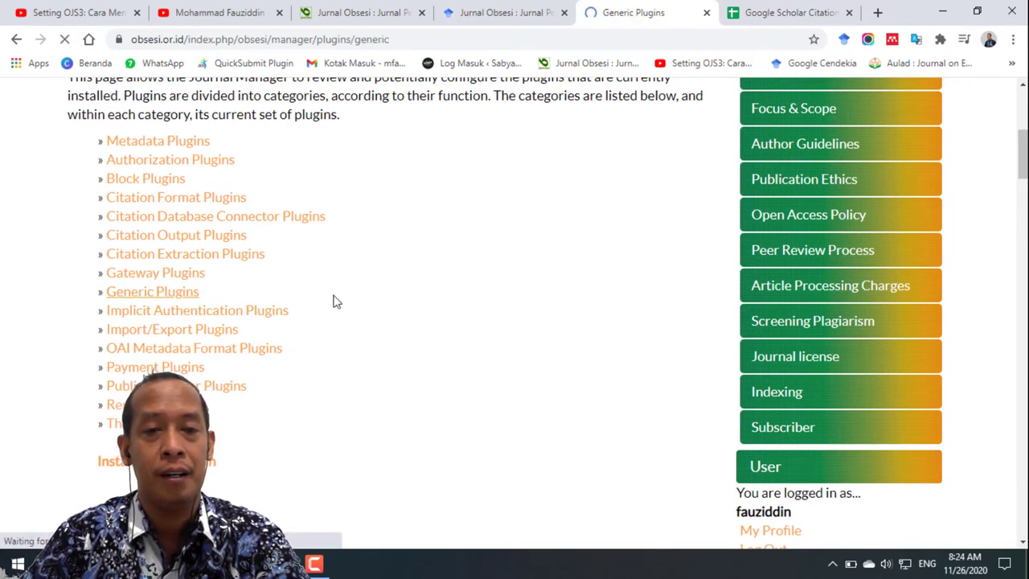
scroll(334, 299, down, 7)
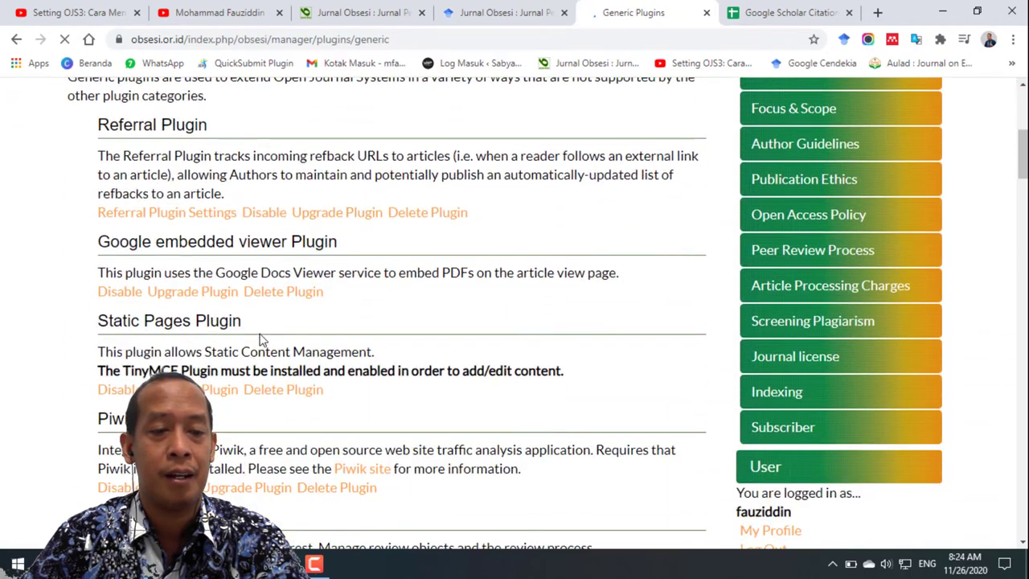
scroll(211, 353, down, 5)
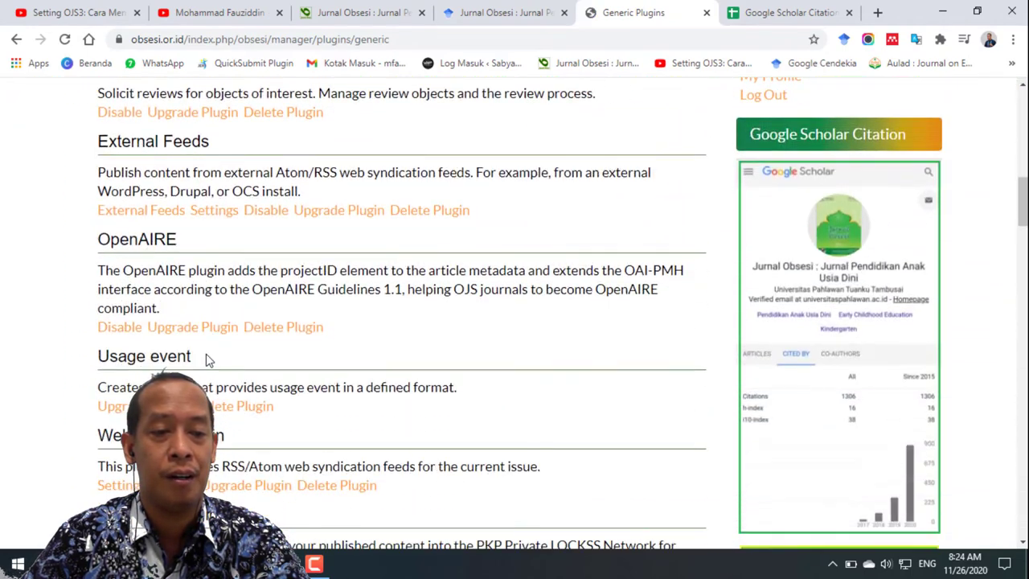
scroll(208, 359, down, 2)
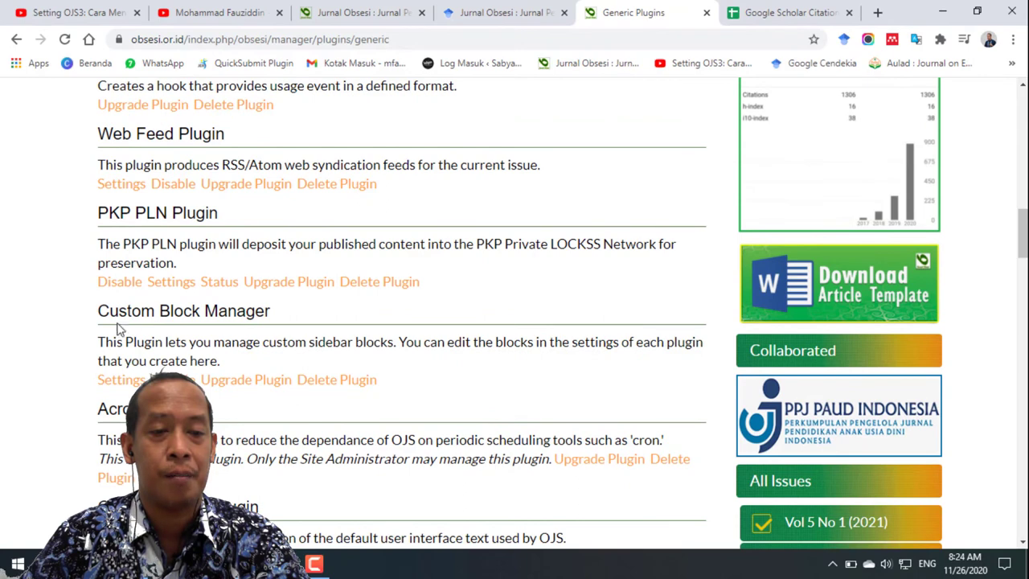
click(122, 379)
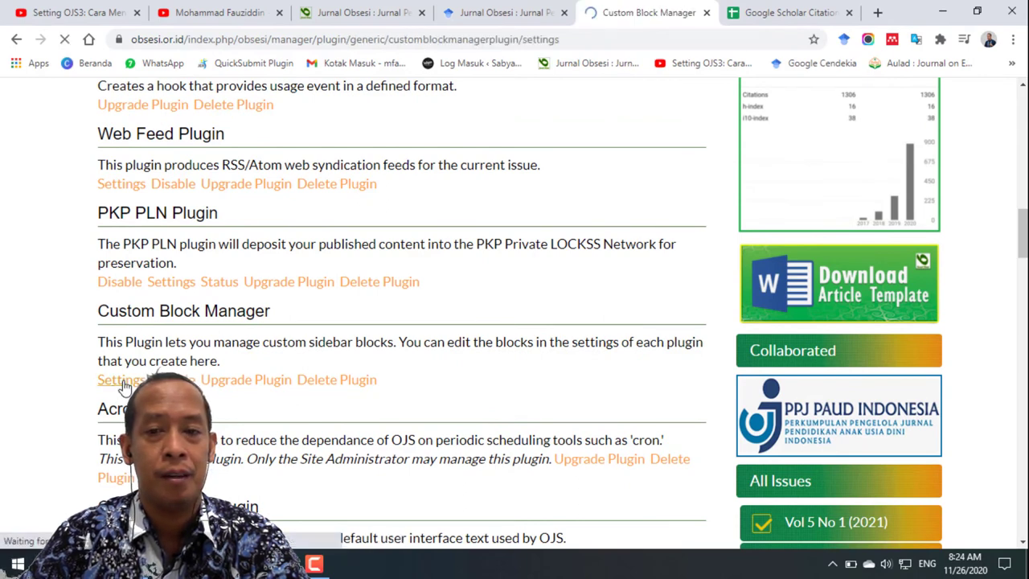
Add a new custom block named "sitasi" at the end of the block list and save the list
scroll(124, 386, down, 3)
scroll(125, 386, down, 5)
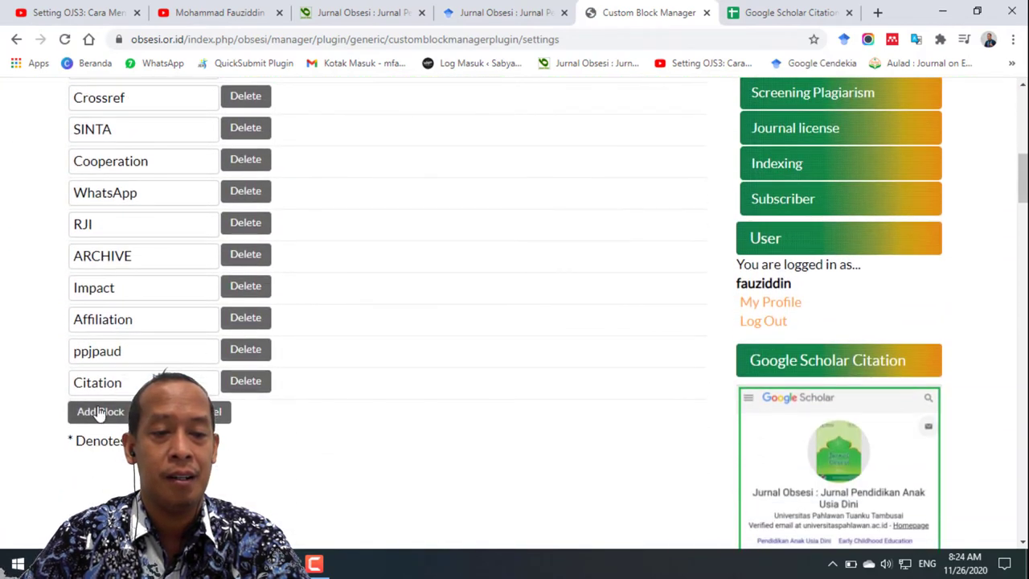
click(100, 413)
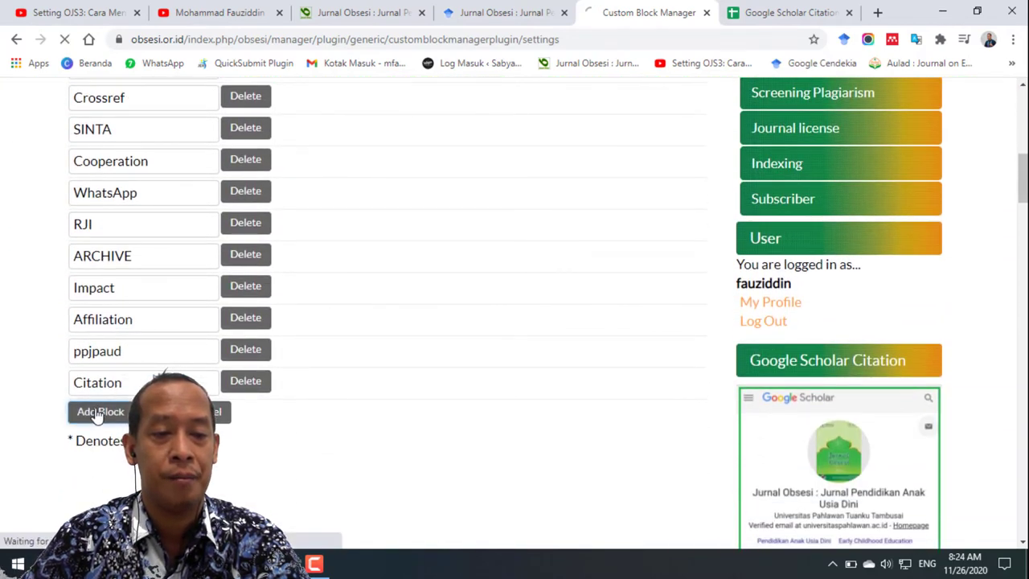
scroll(105, 386, down, 7)
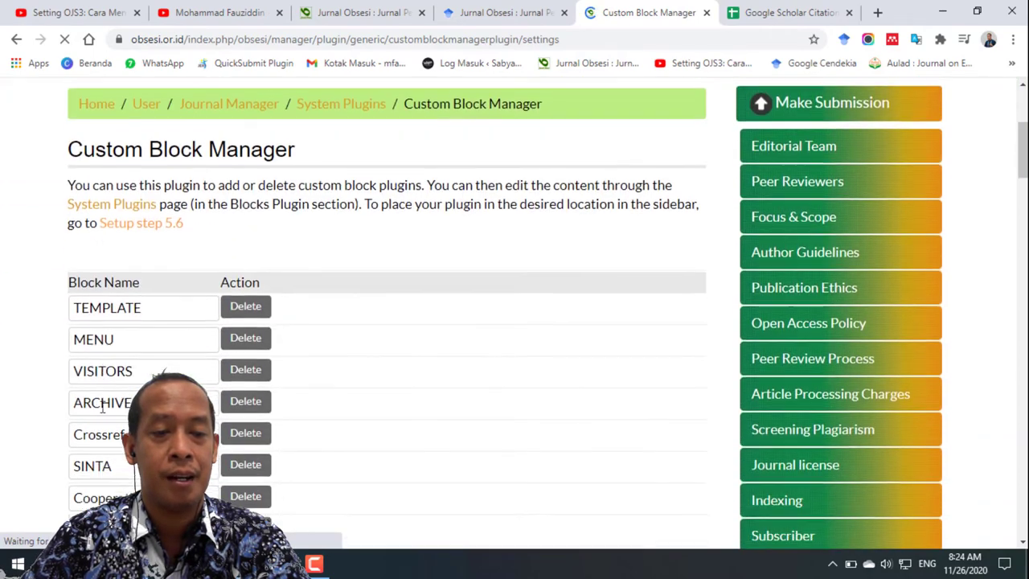
click(116, 267)
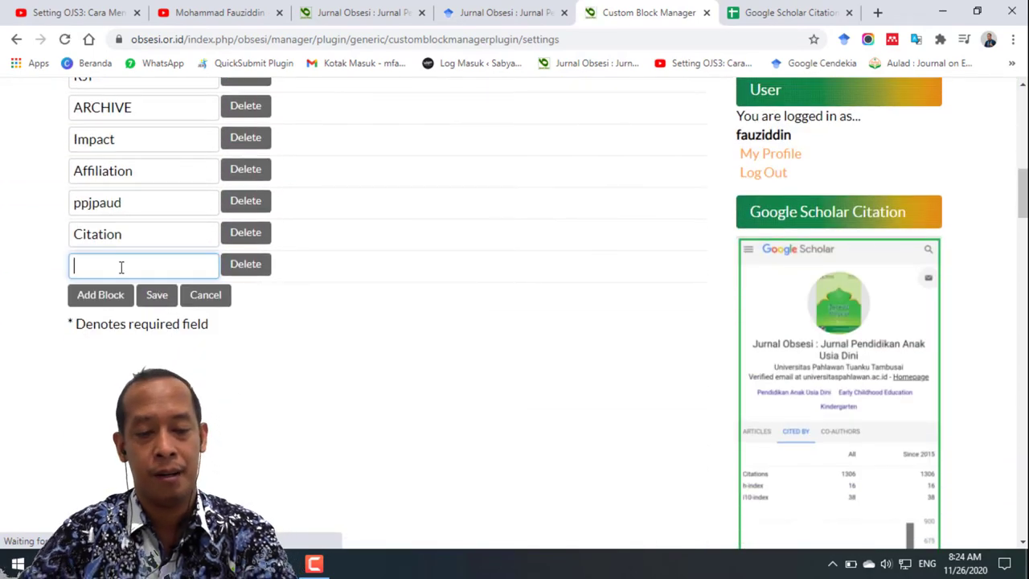
text(sitasi)
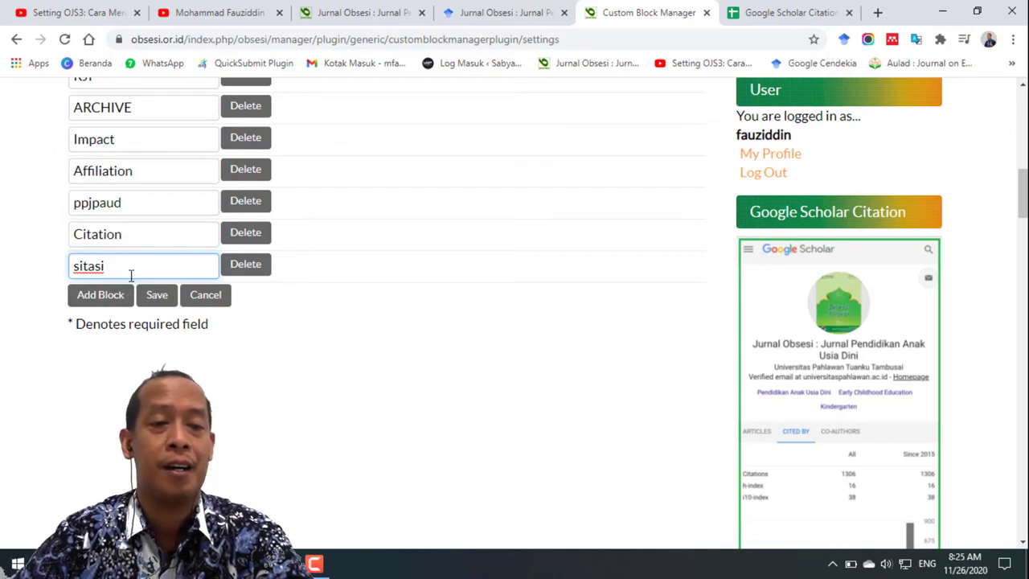
click(155, 295)
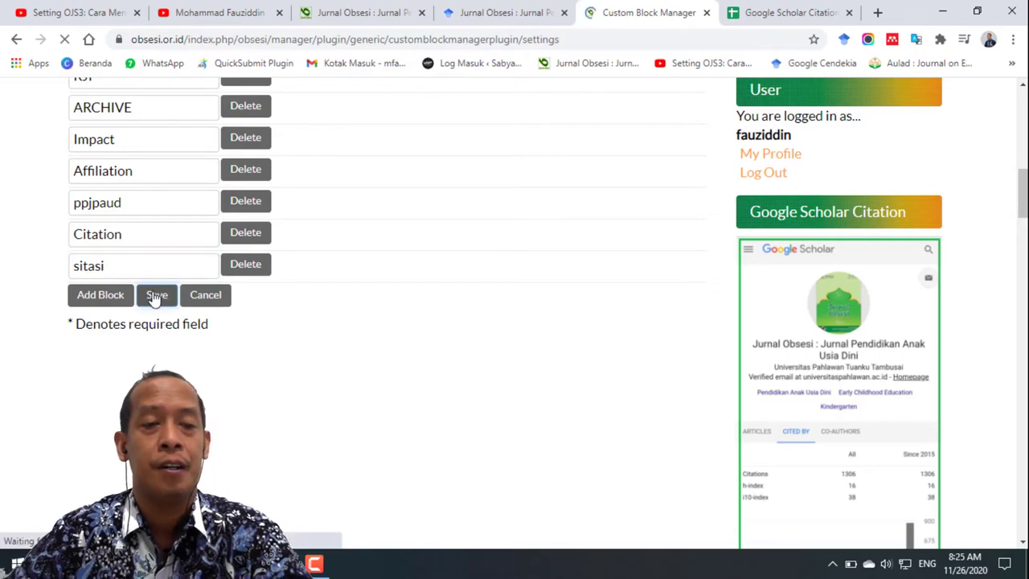
Leave the Custom Block Manager settings and open the Block Plugins category in Plugin Management
scroll(181, 368, down, 3)
scroll(182, 368, down, 8)
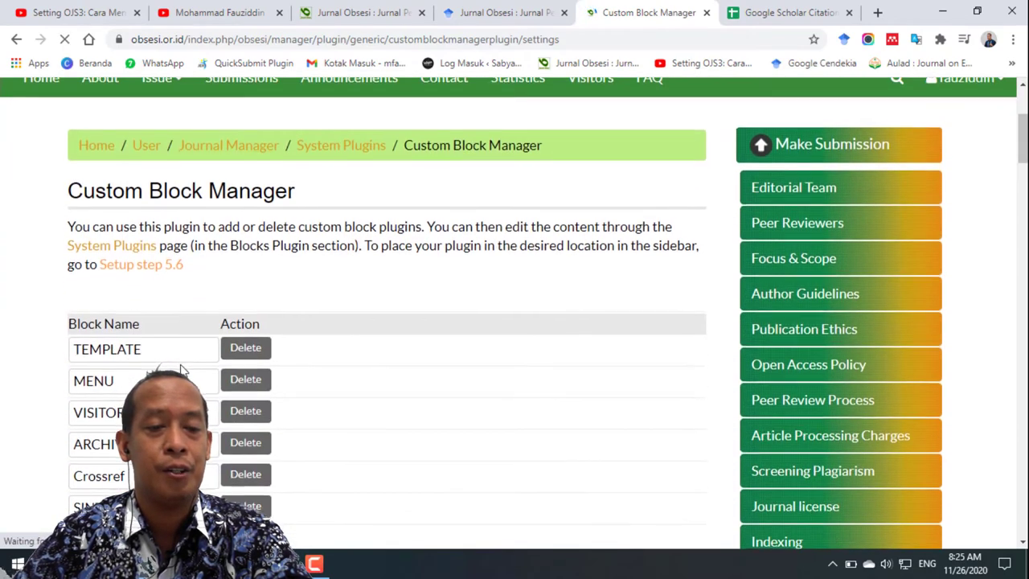
click(205, 220)
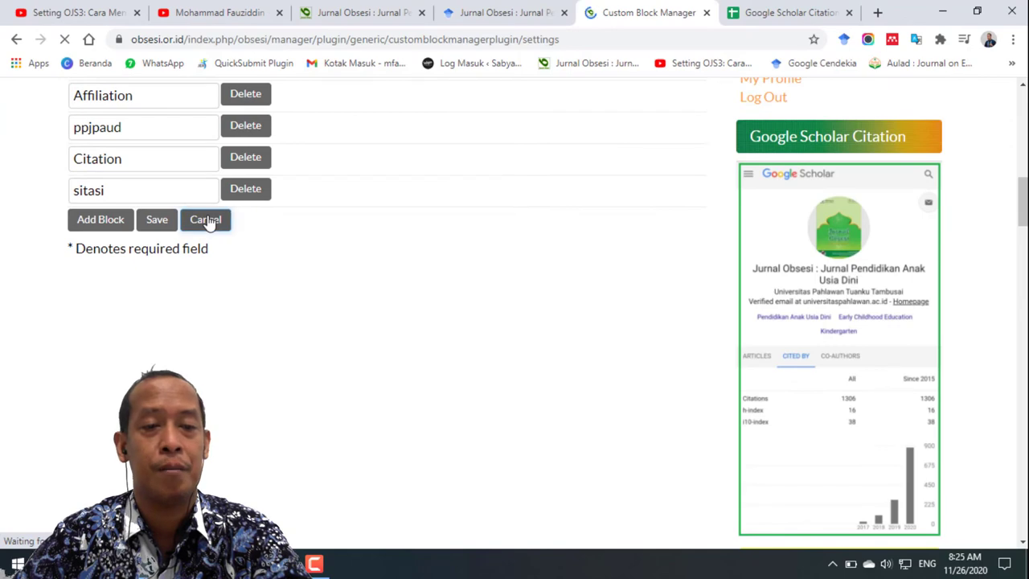
scroll(240, 279, down, 3)
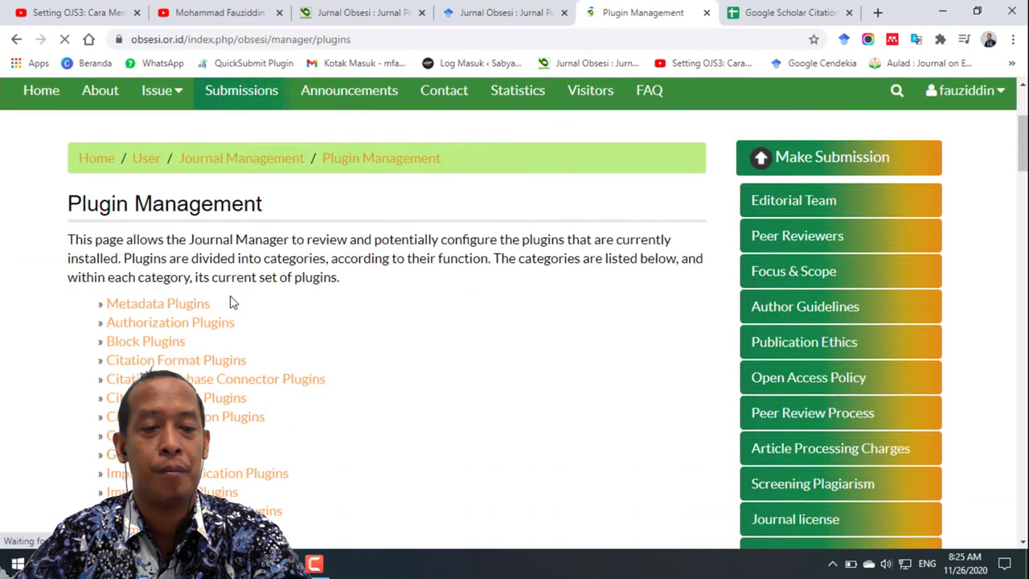
click(141, 331)
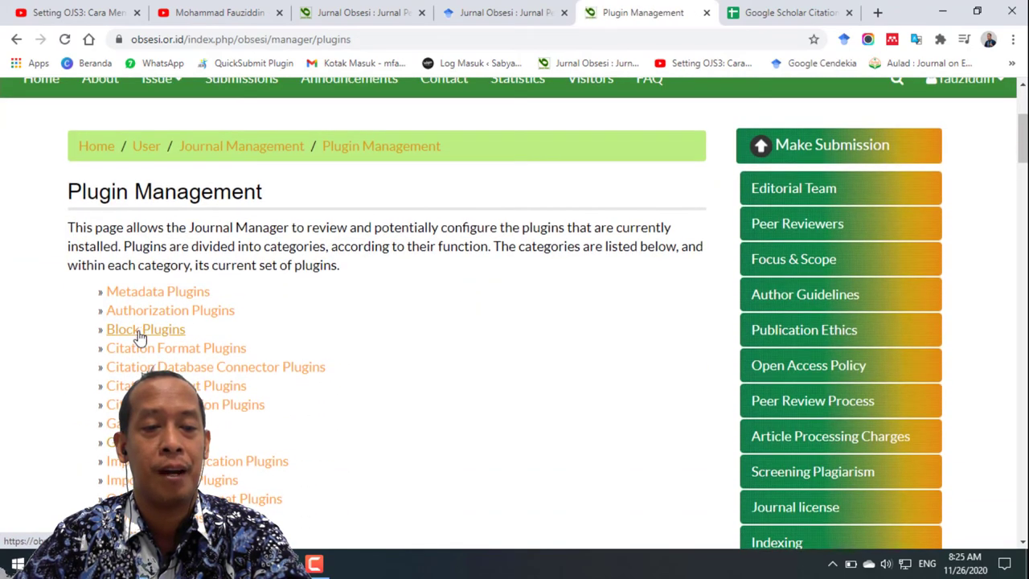
Open the sitasi custom block for editing and place the cursor in its Content field
scroll(149, 338, down, 6)
scroll(148, 338, up, 2)
scroll(148, 337, down, 1)
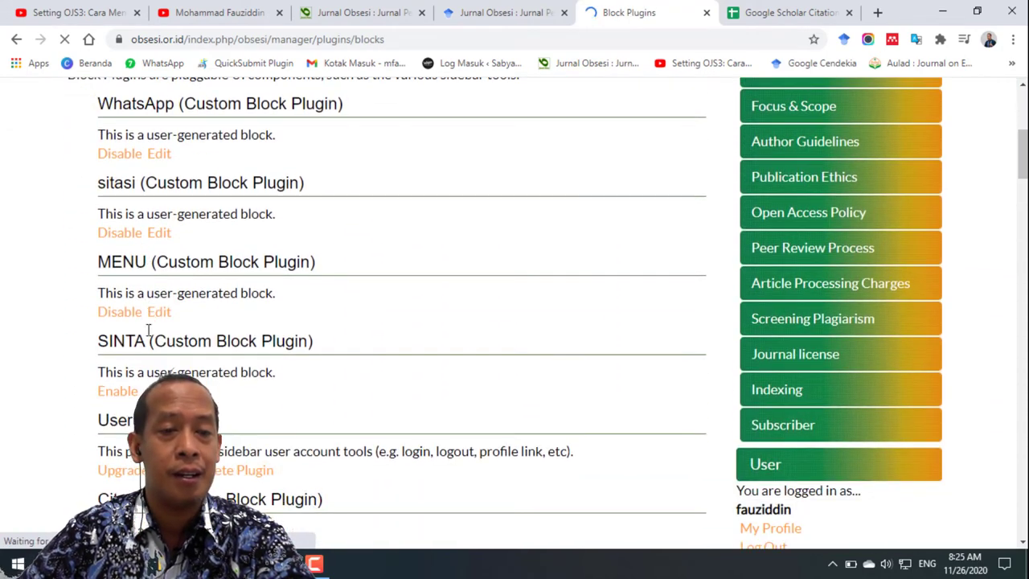
click(160, 233)
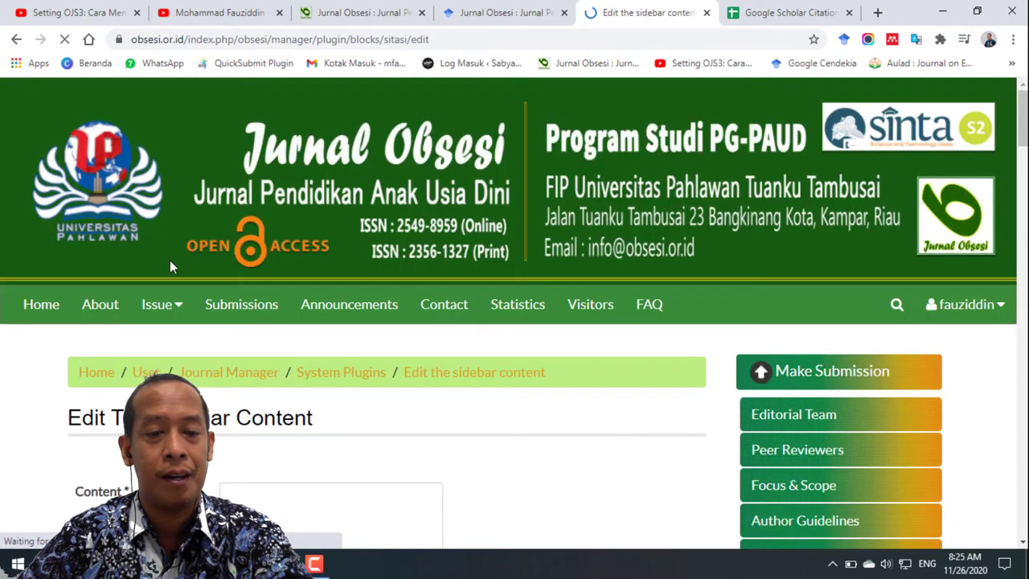
scroll(169, 260, down, 3)
scroll(170, 268, down, 6)
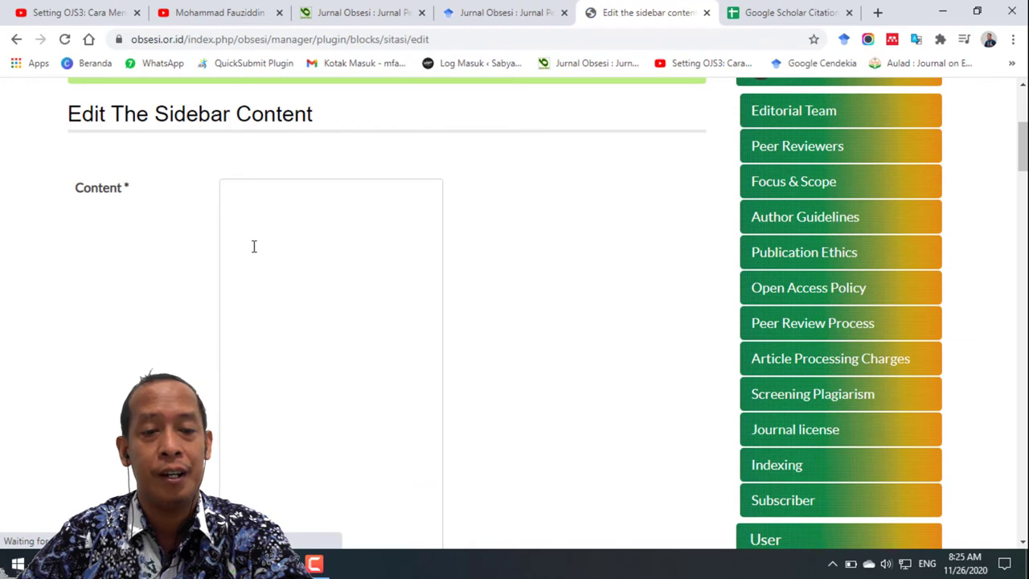
scroll(354, 282, up, 5)
scroll(351, 277, up, 2)
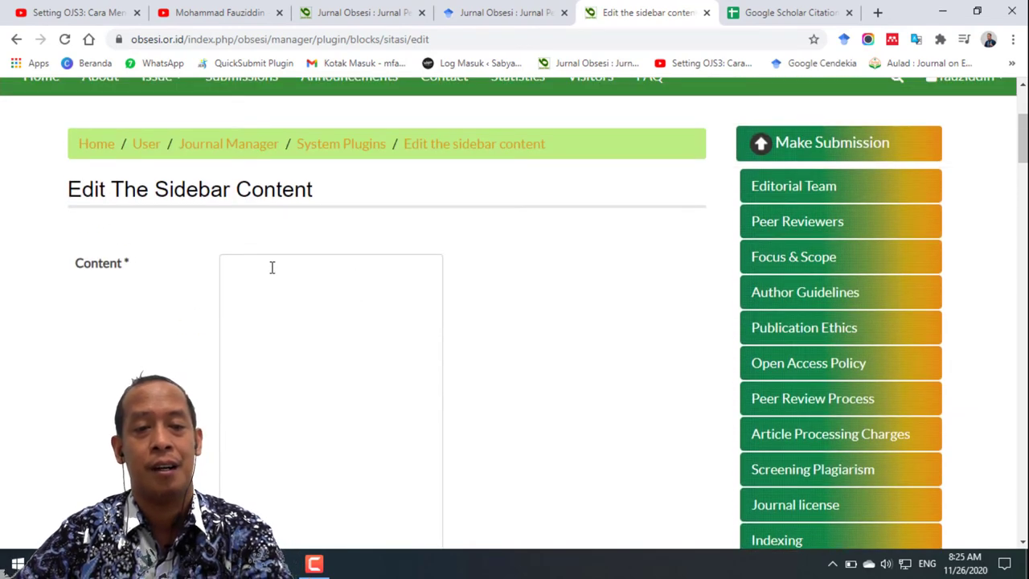
click(271, 267)
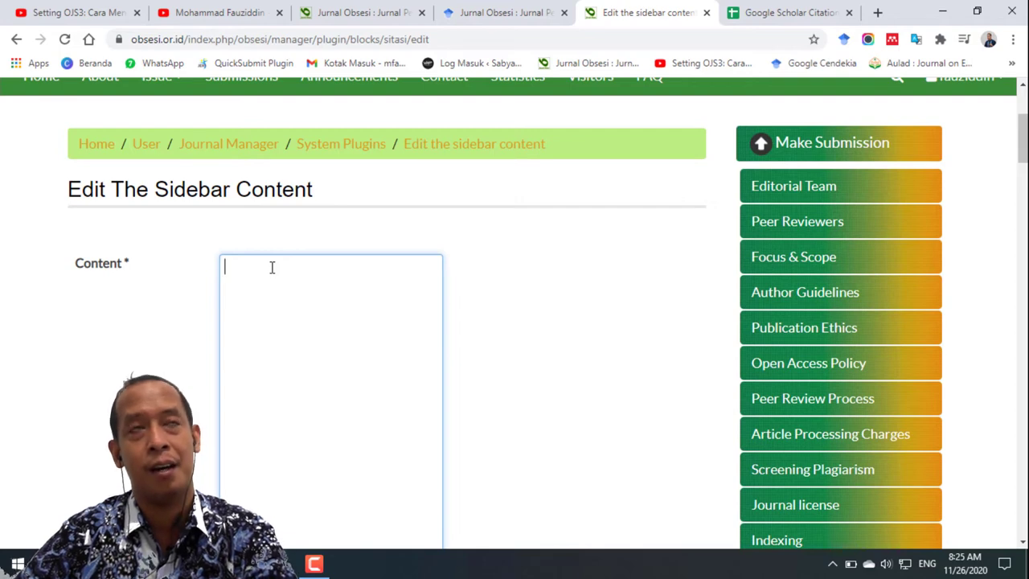